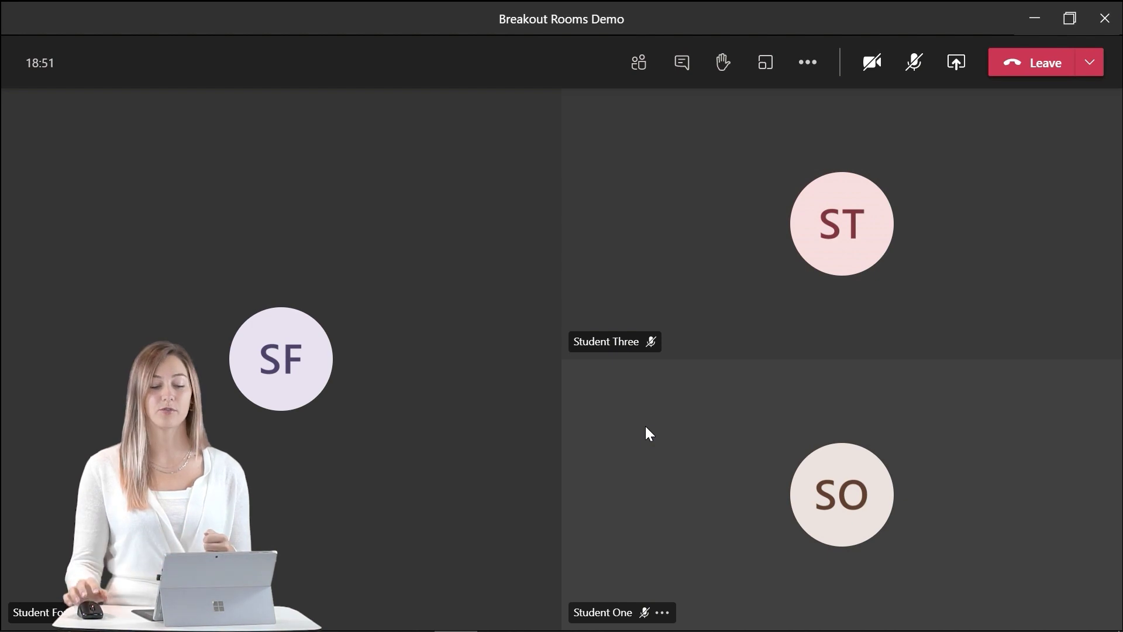
Create 2 breakout rooms with participants assigned manually
left_click(766, 77)
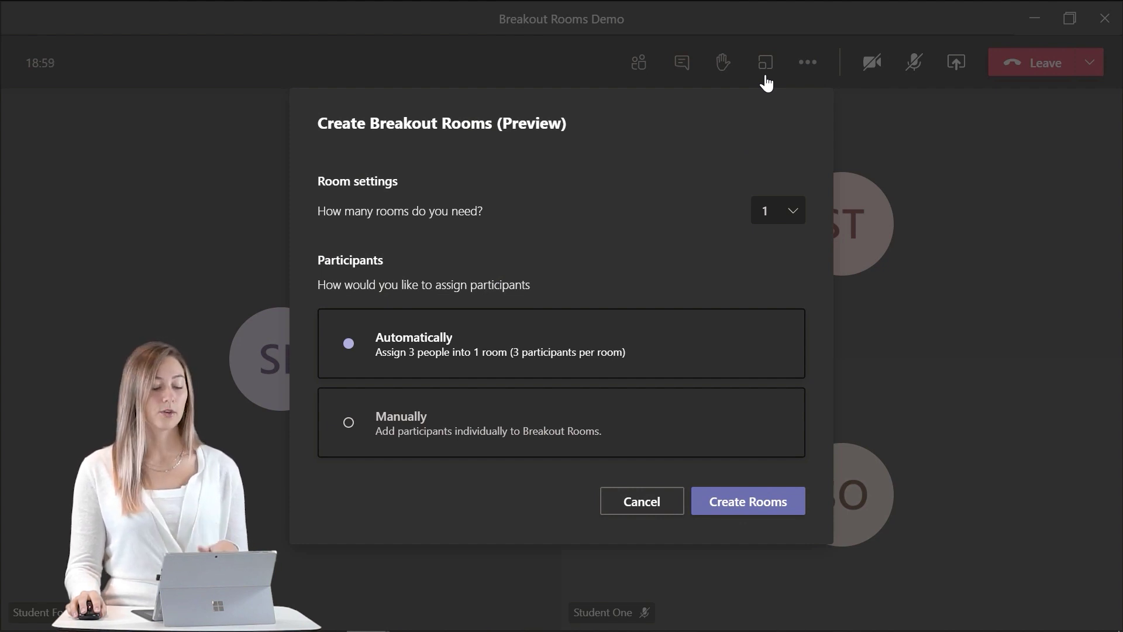
left_click(780, 219)
scroll(781, 260, "down", 10)
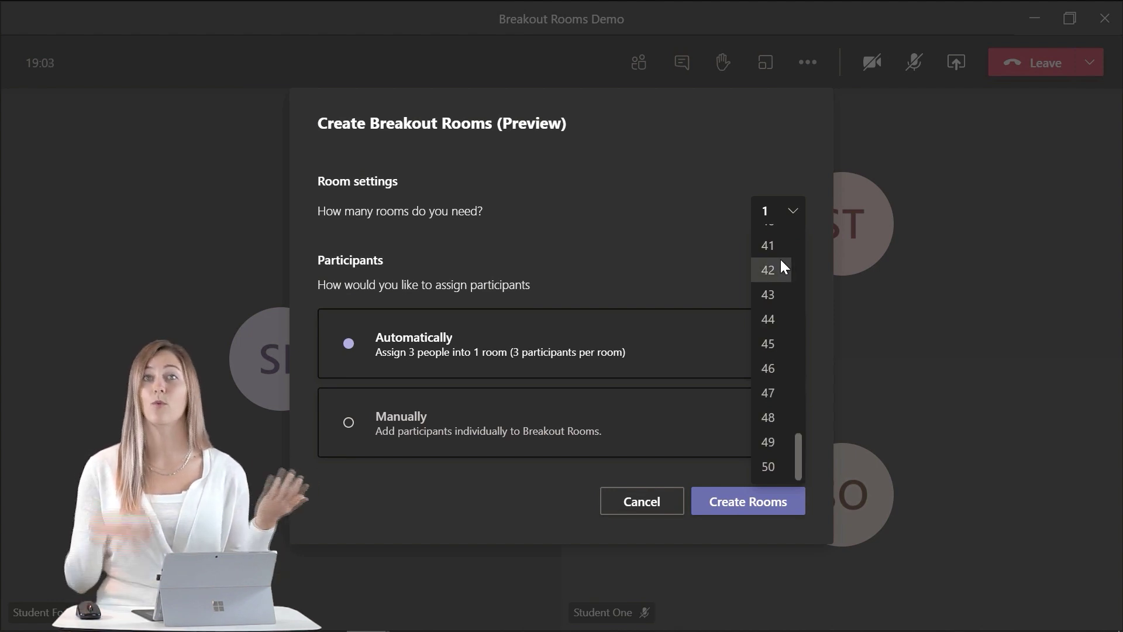
scroll(782, 267, "up", 10)
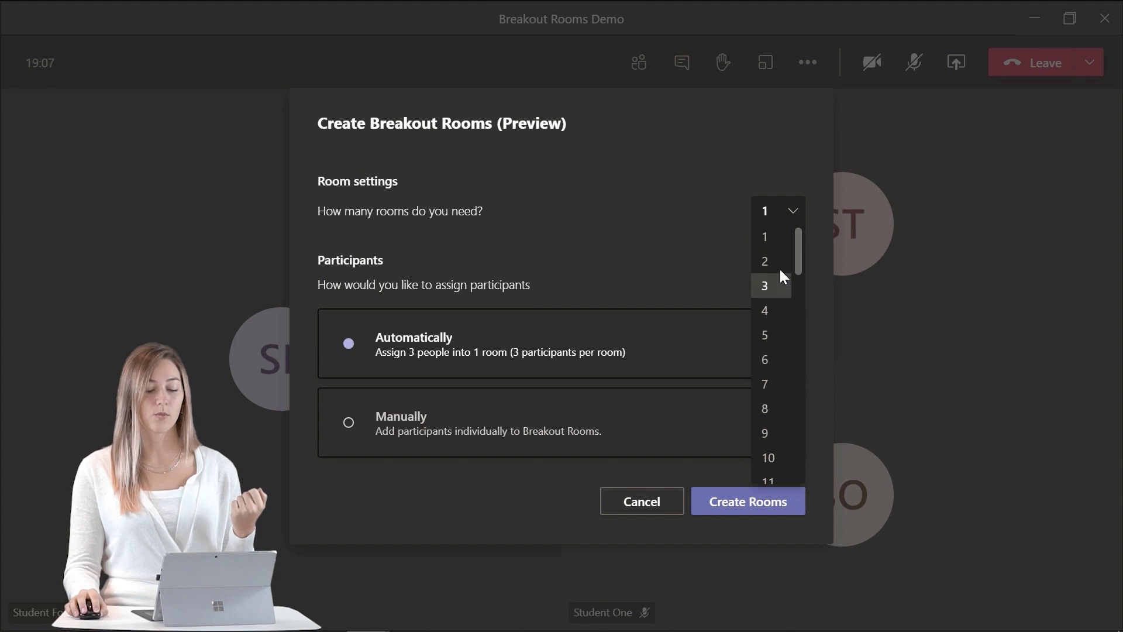
left_click(779, 259)
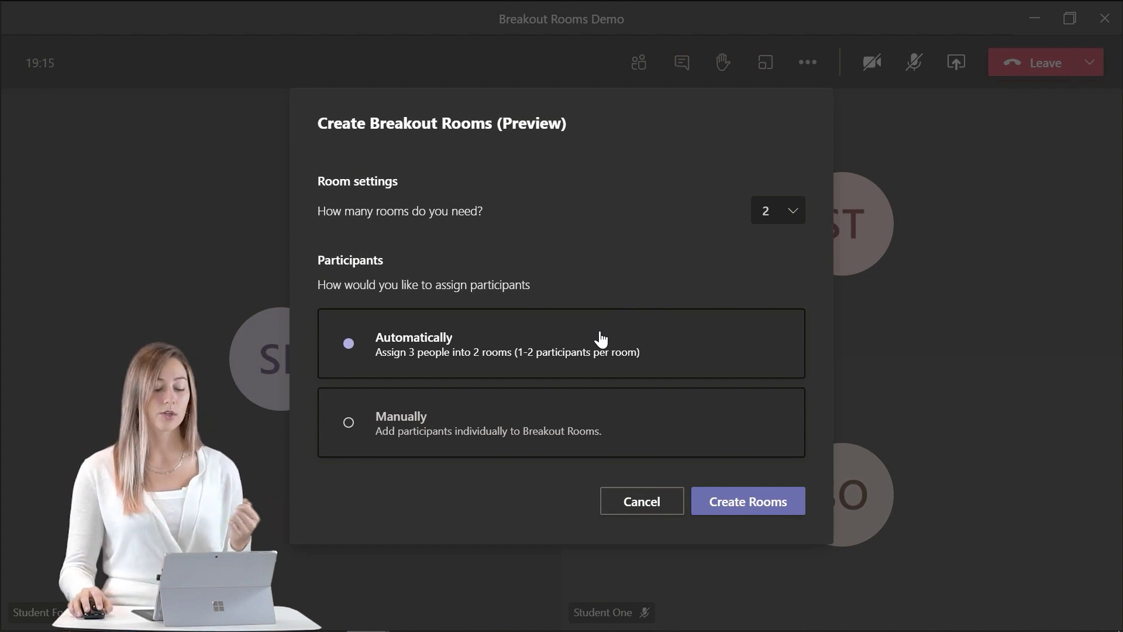
left_click(605, 420)
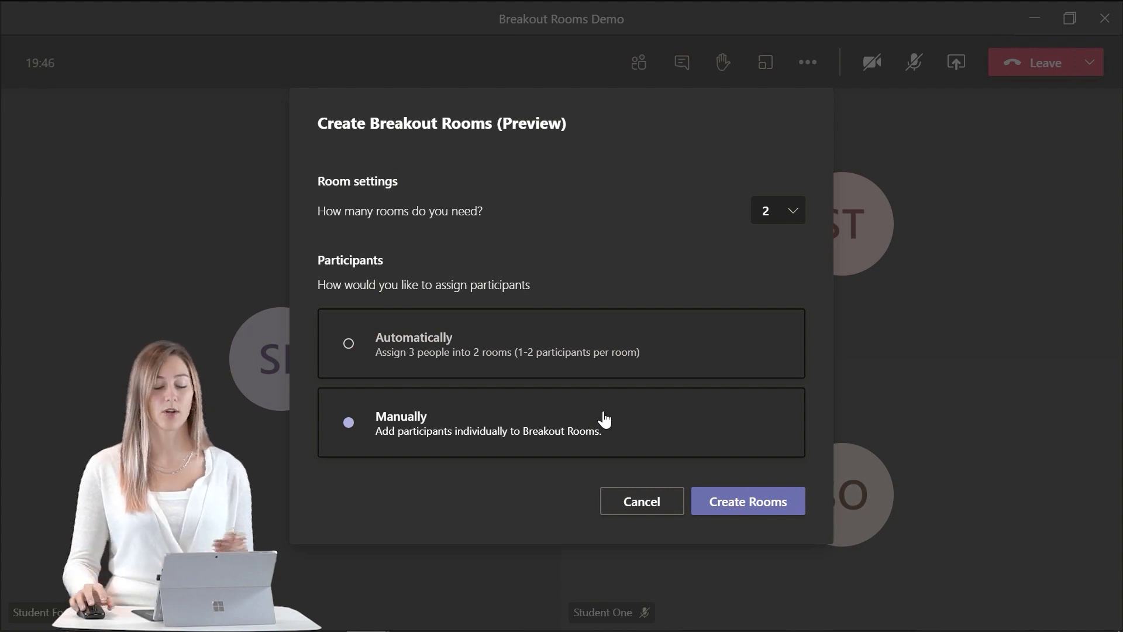
left_click(747, 502)
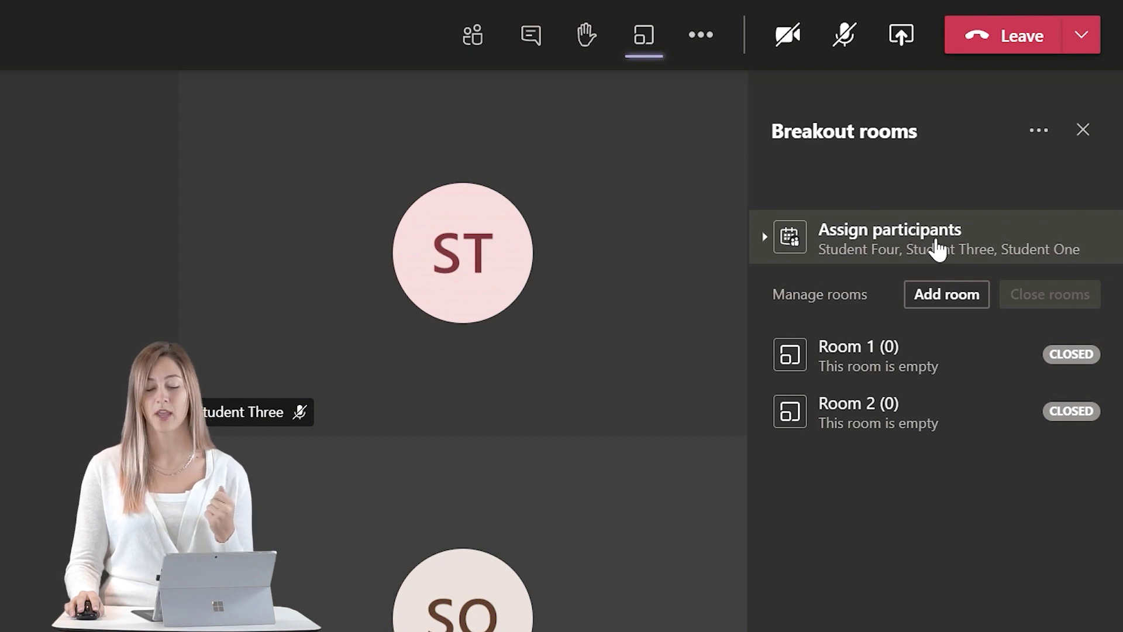
Assign Student Four and Student One together to Room 2
left_click(807, 244)
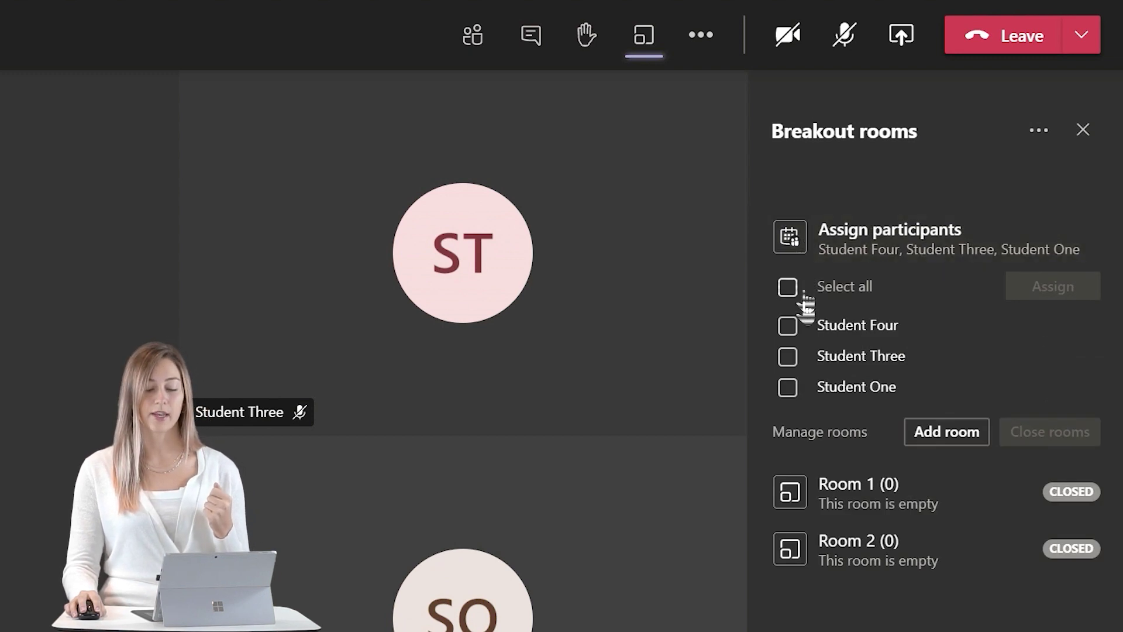
left_click(788, 326)
left_click(790, 388)
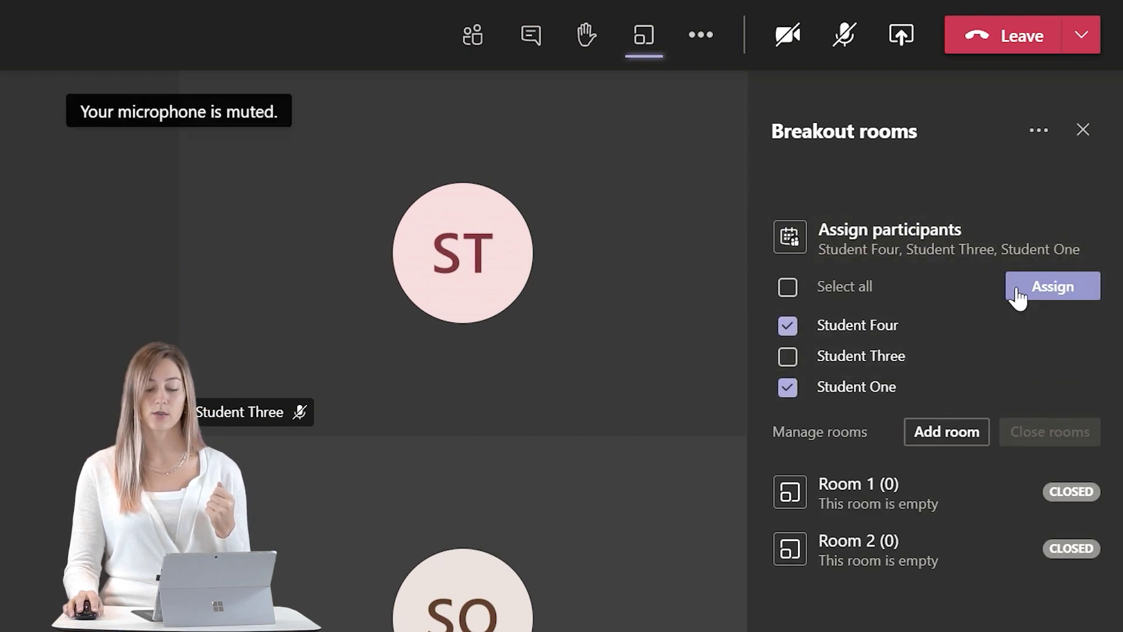
left_click(1015, 290)
left_click(1011, 330)
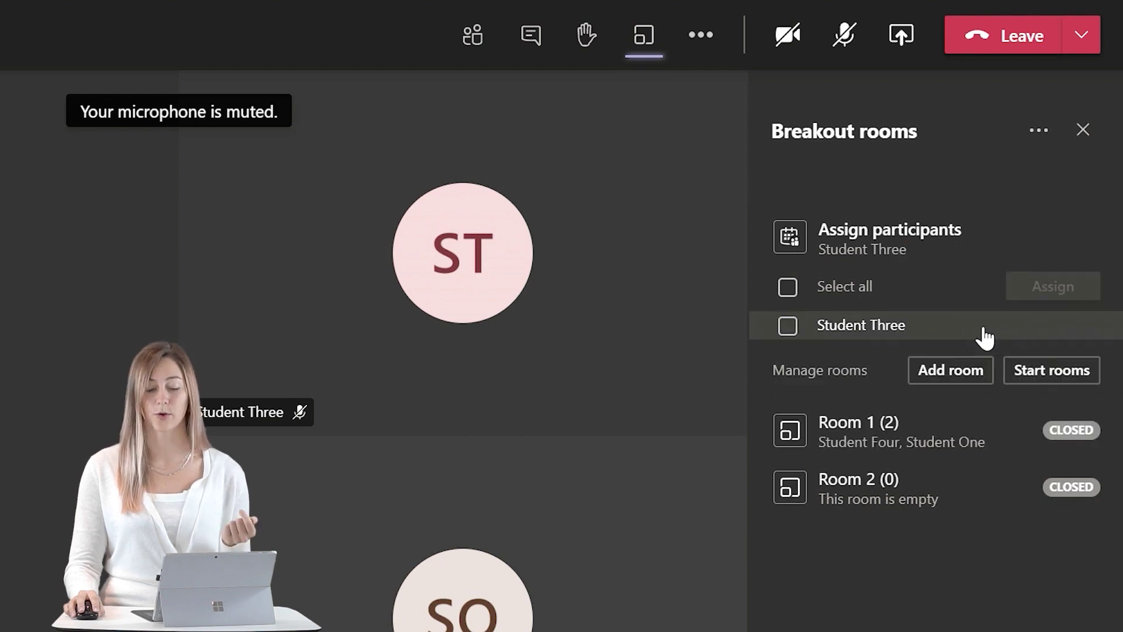
Place Student Three in Room 1
left_click(787, 331)
left_click(1041, 289)
left_click(1001, 339)
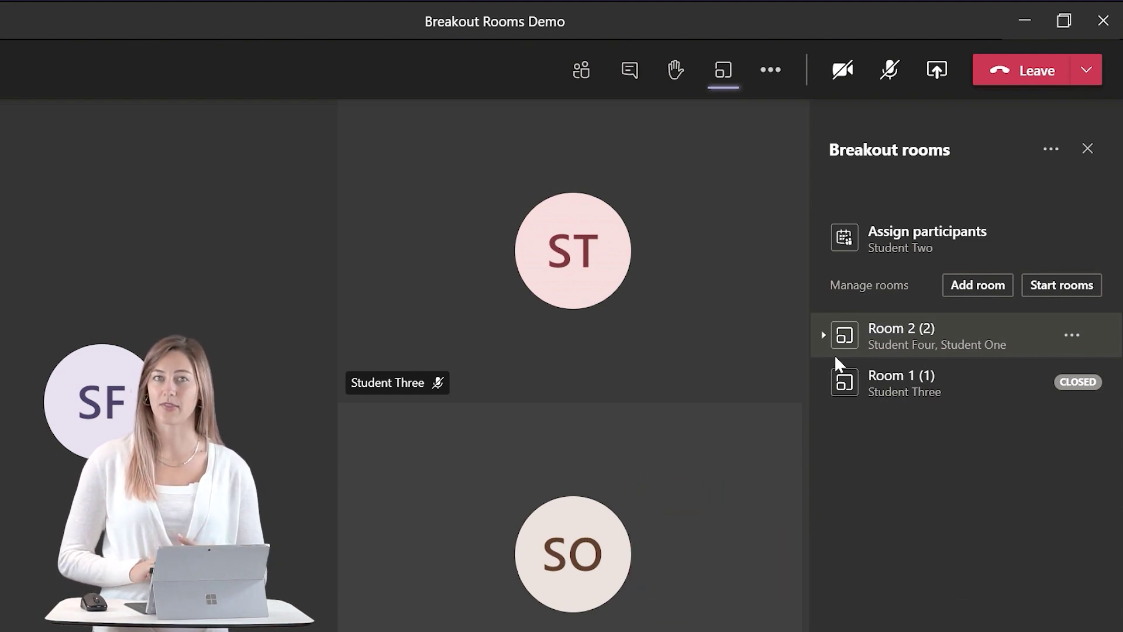
Rename Room 2 to 'Superman'
left_click(1072, 336)
left_click(1053, 445)
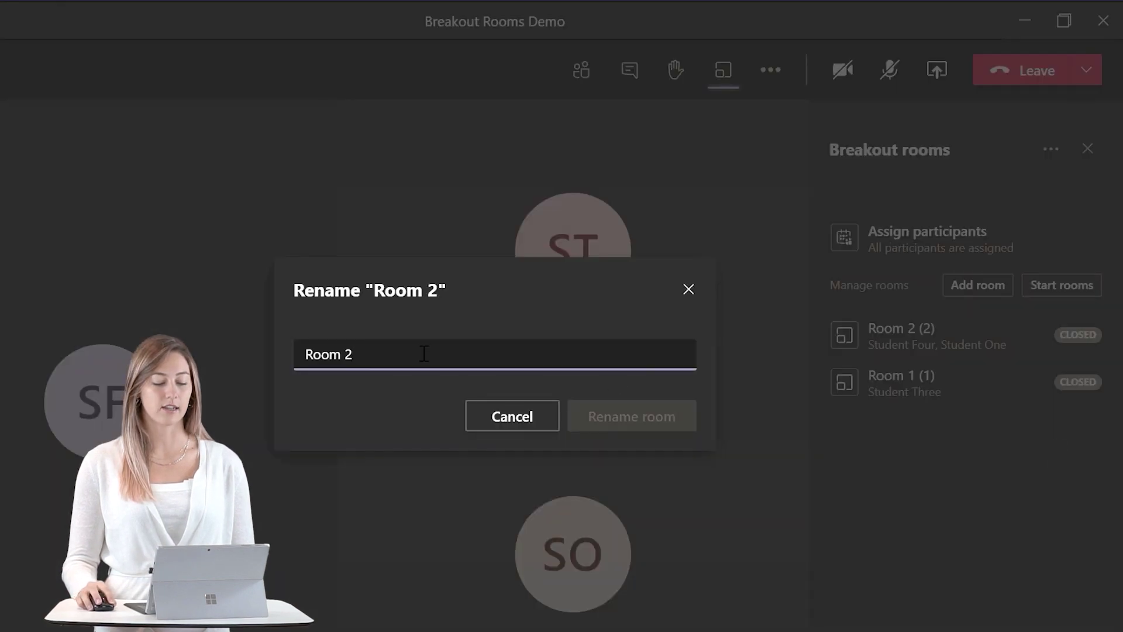
type("Sup")
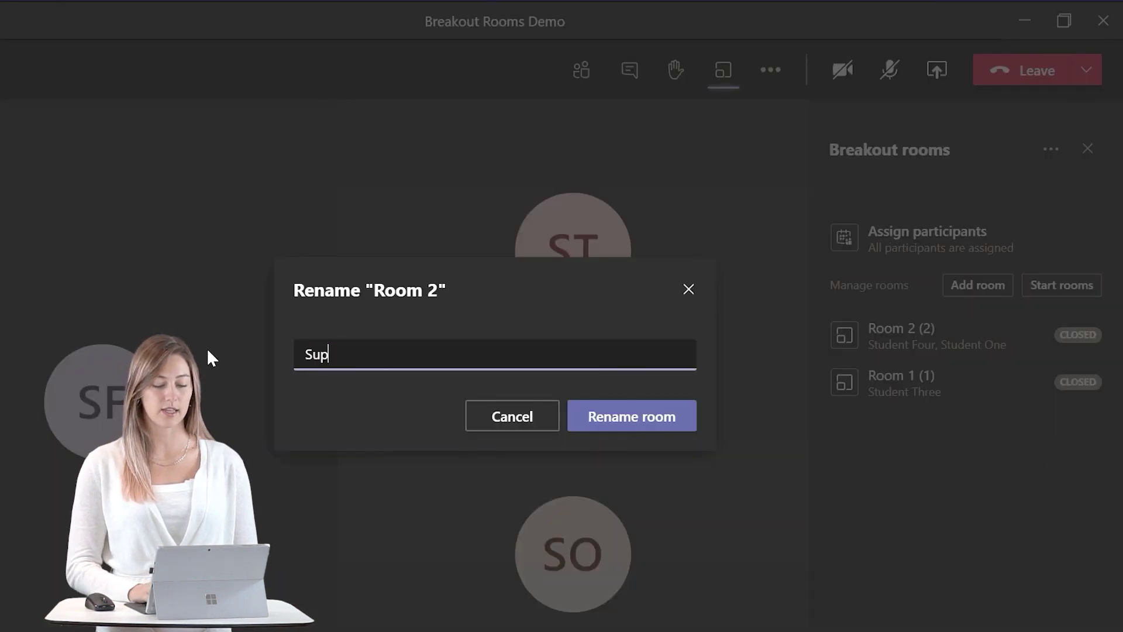
type("erman")
key("Return")
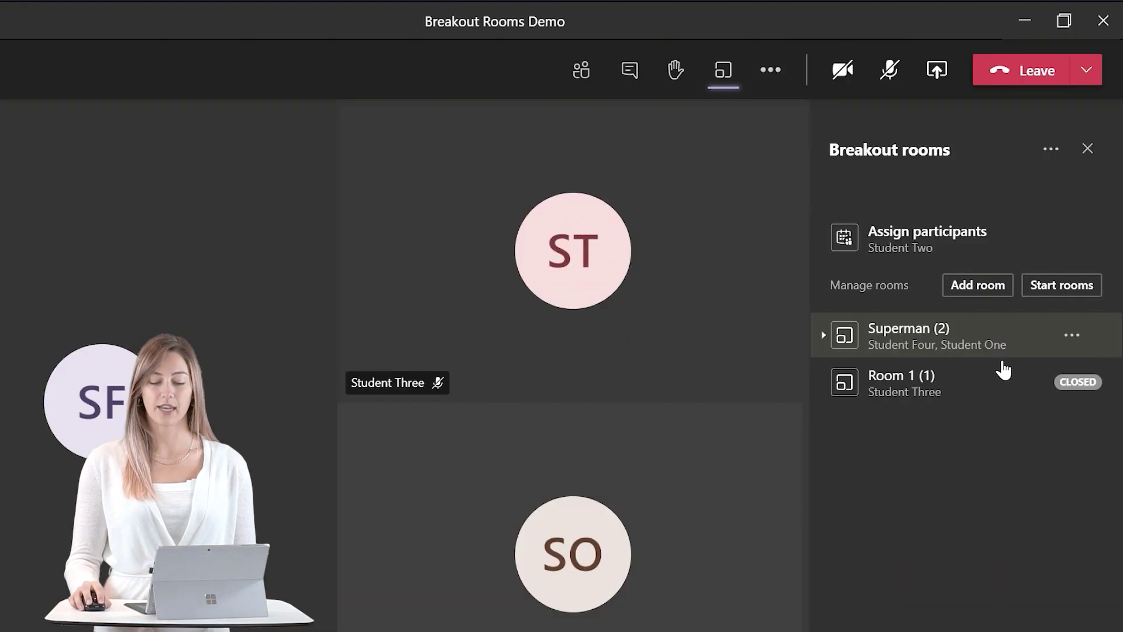
Rename Room 1 to 'Wonder Woman'
left_click(1070, 384)
left_click(993, 492)
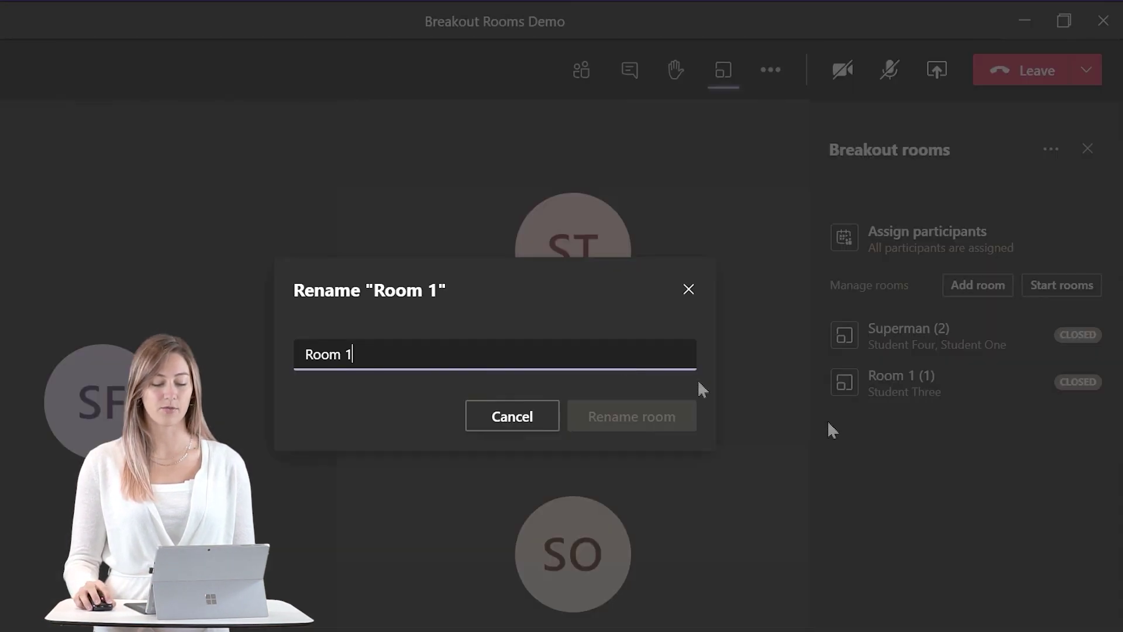
key("BackSpace")
type("Wond")
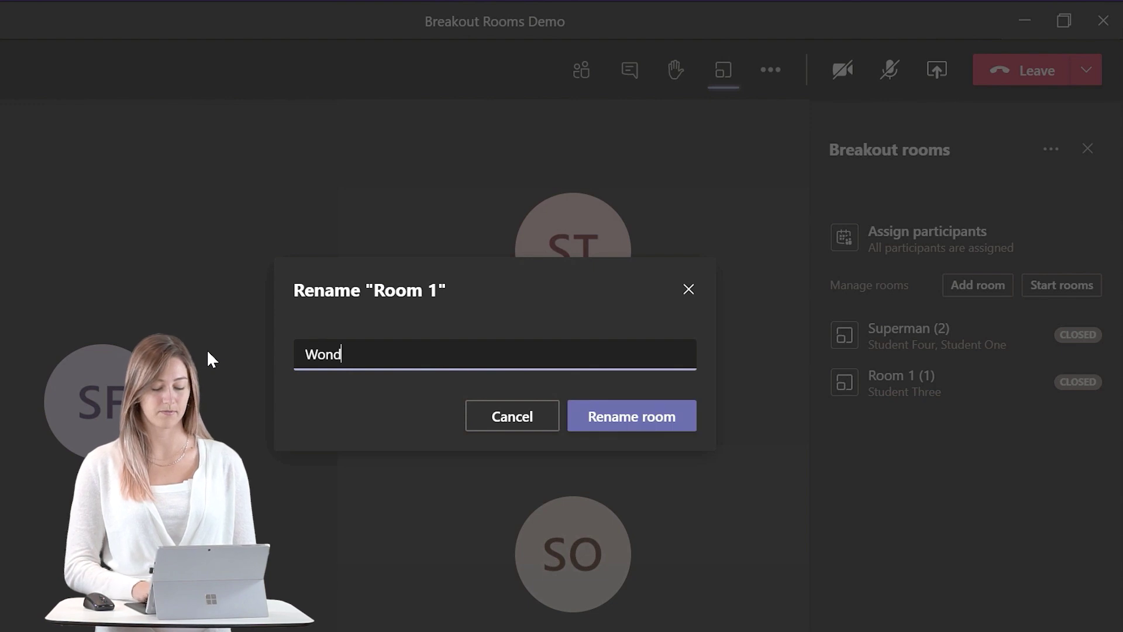
type("er Woman")
left_click(688, 416)
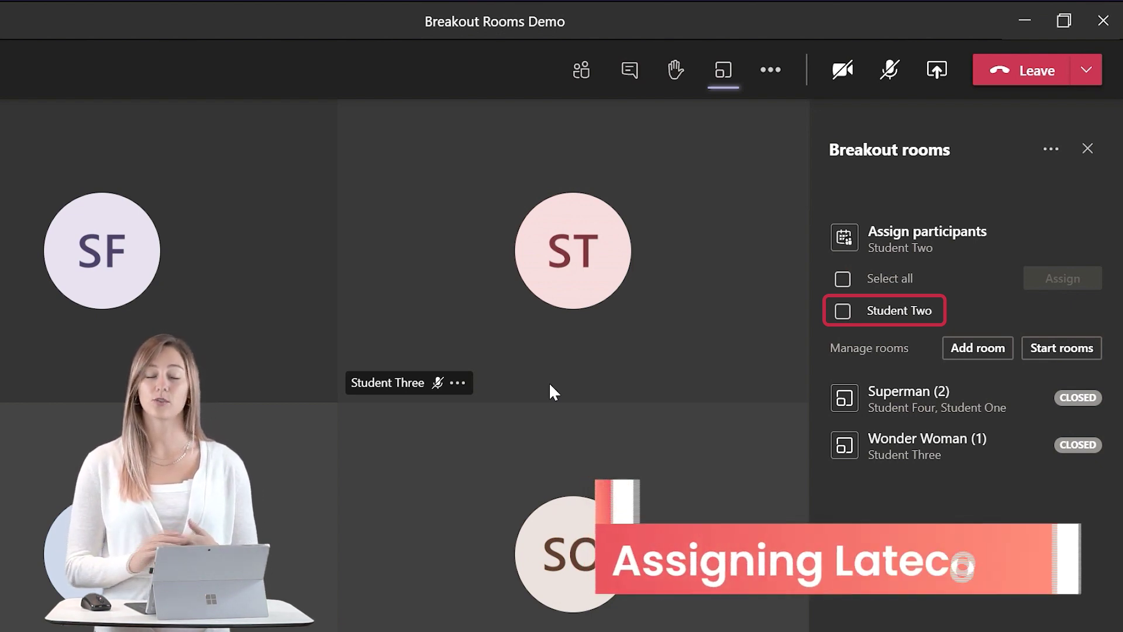
Assign the latecomer Student Two to the Wonder Woman room
left_click(843, 311)
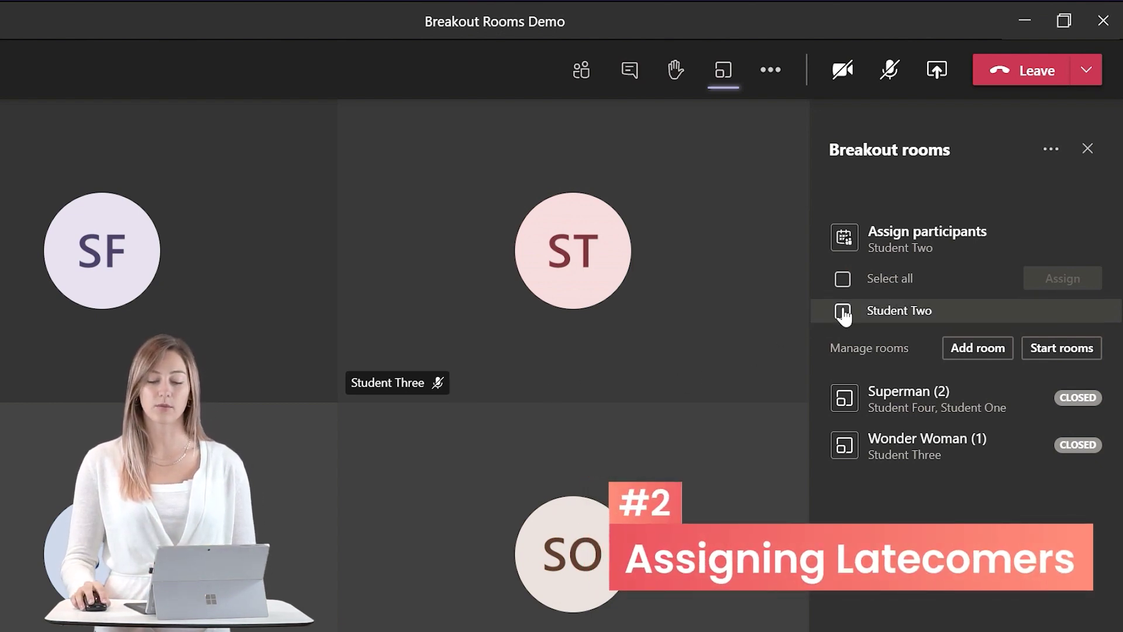
left_click(1044, 282)
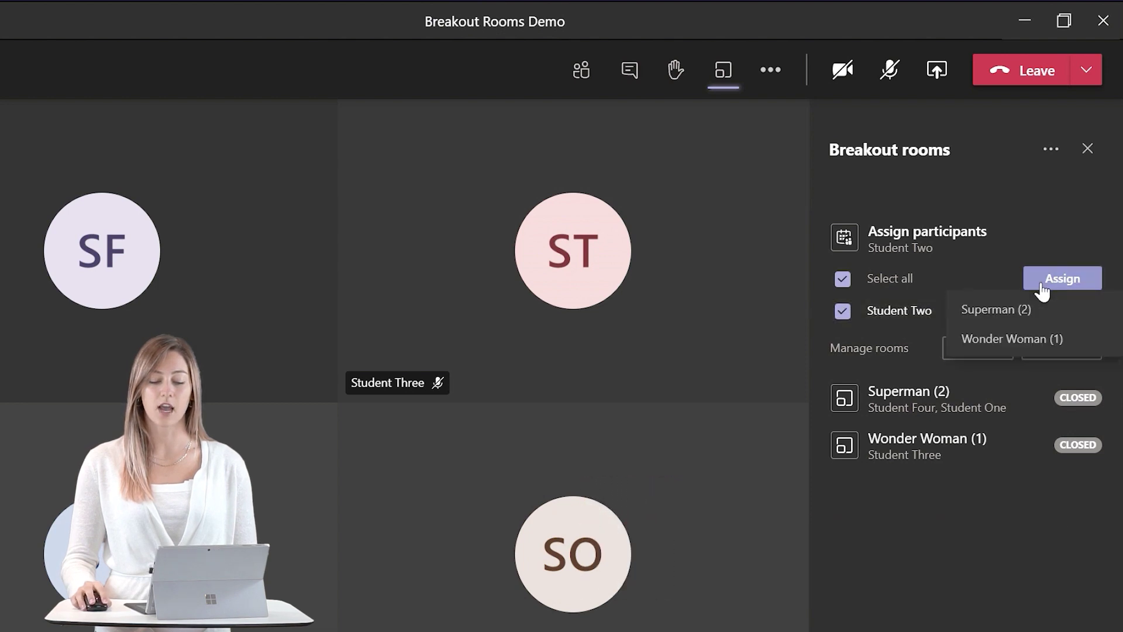
left_click(1043, 341)
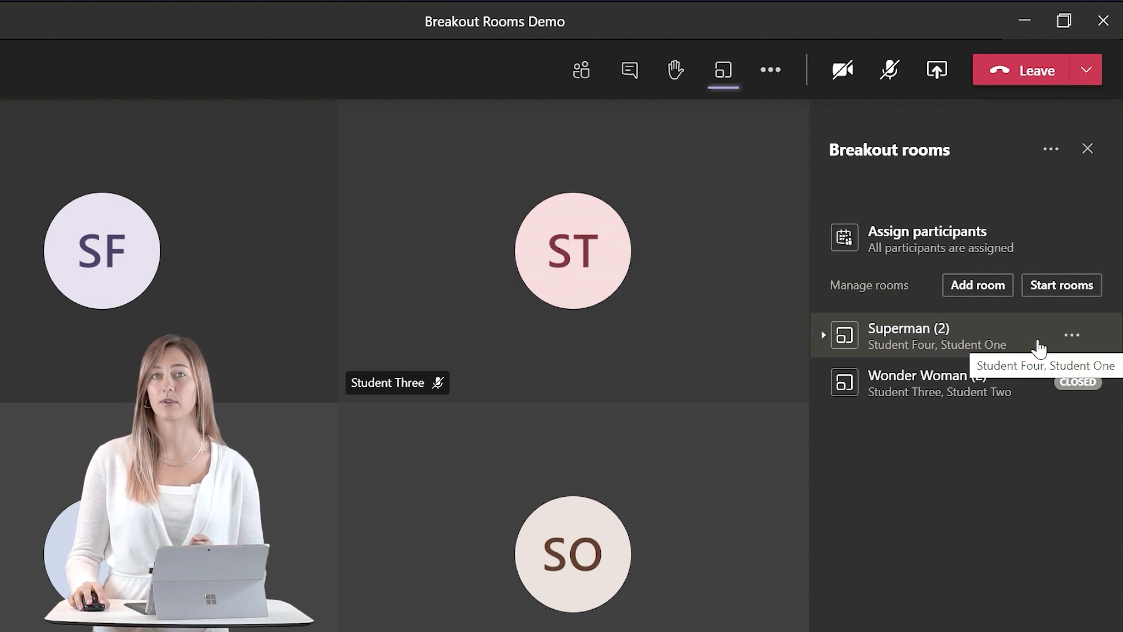
Enable automatic moves into opened rooms and letting participants return to the main meeting
left_click(1056, 156)
left_click(1042, 225)
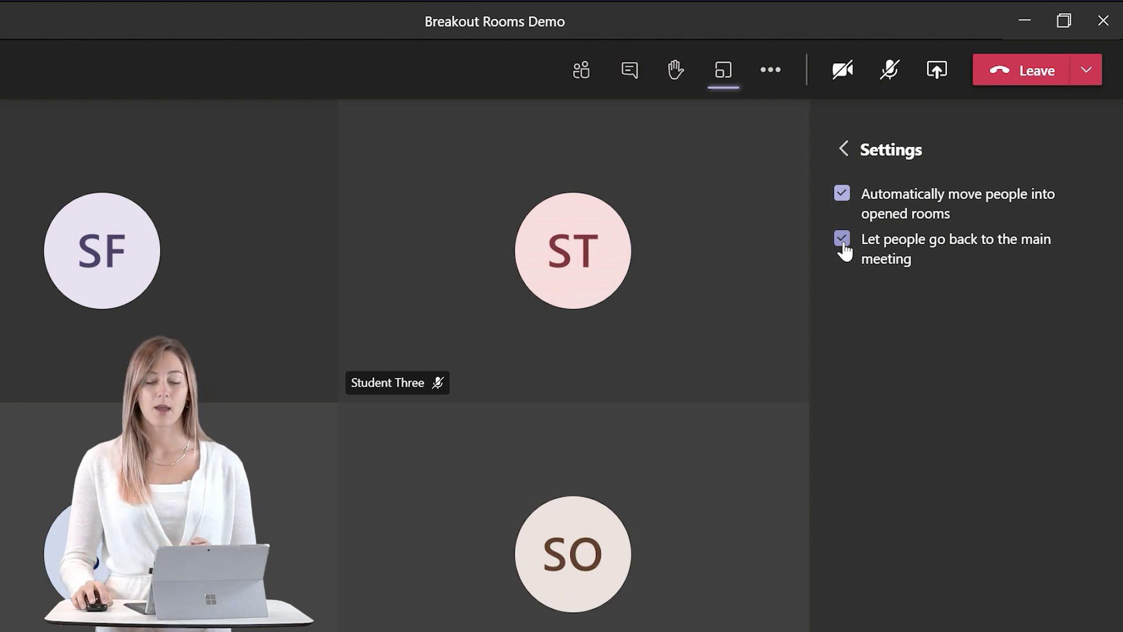
left_click(845, 149)
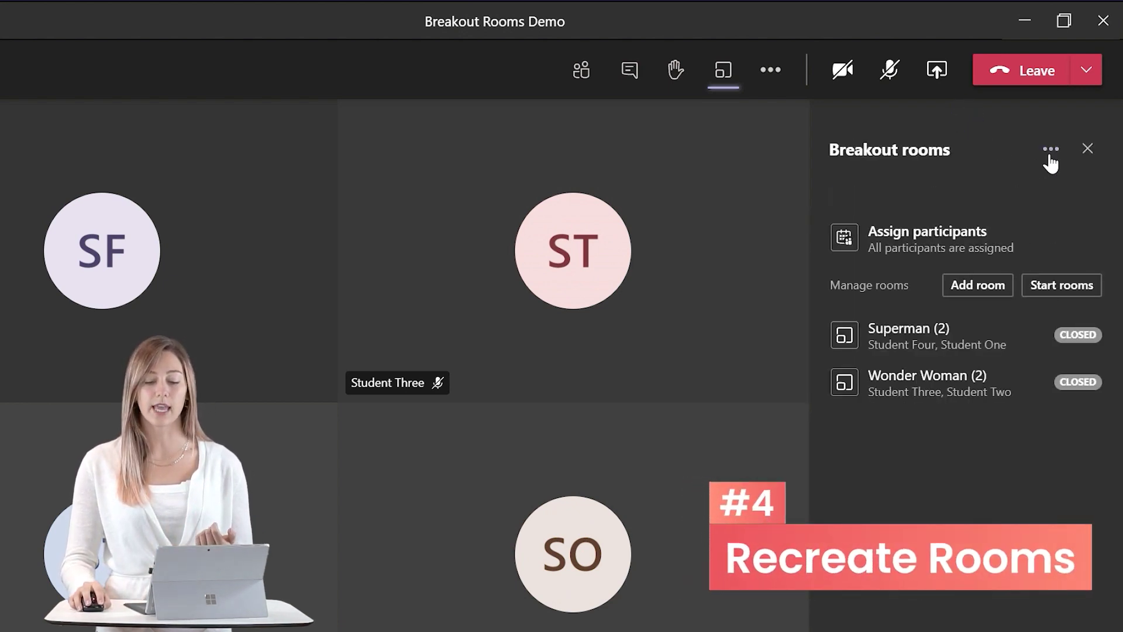
left_click(1051, 151)
left_click(1044, 256)
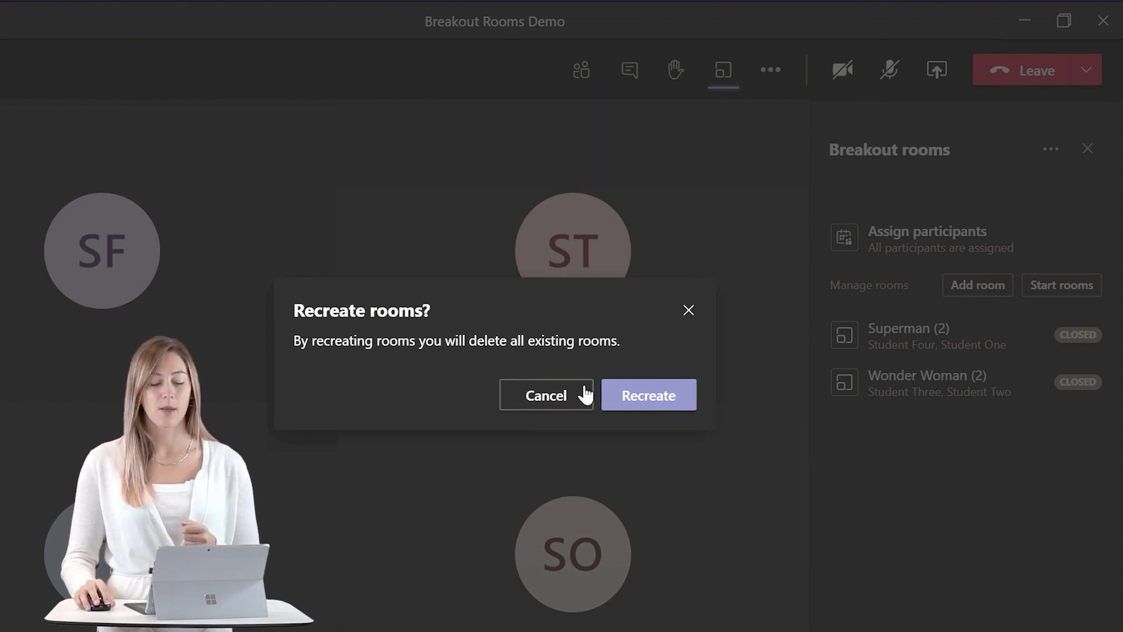
left_click(559, 396)
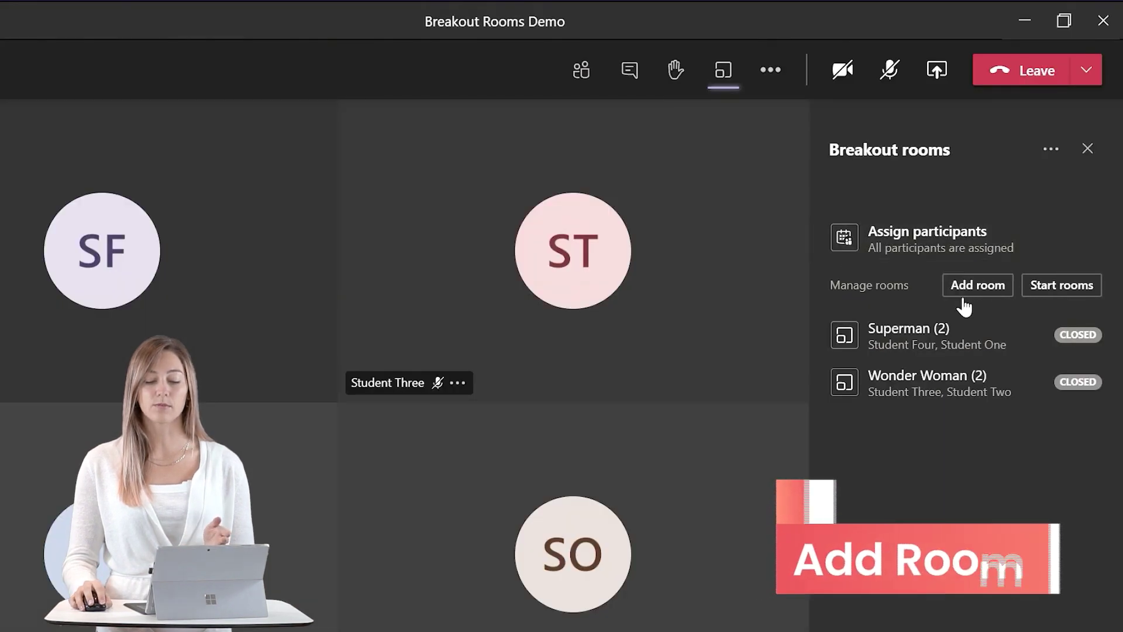
left_click(963, 291)
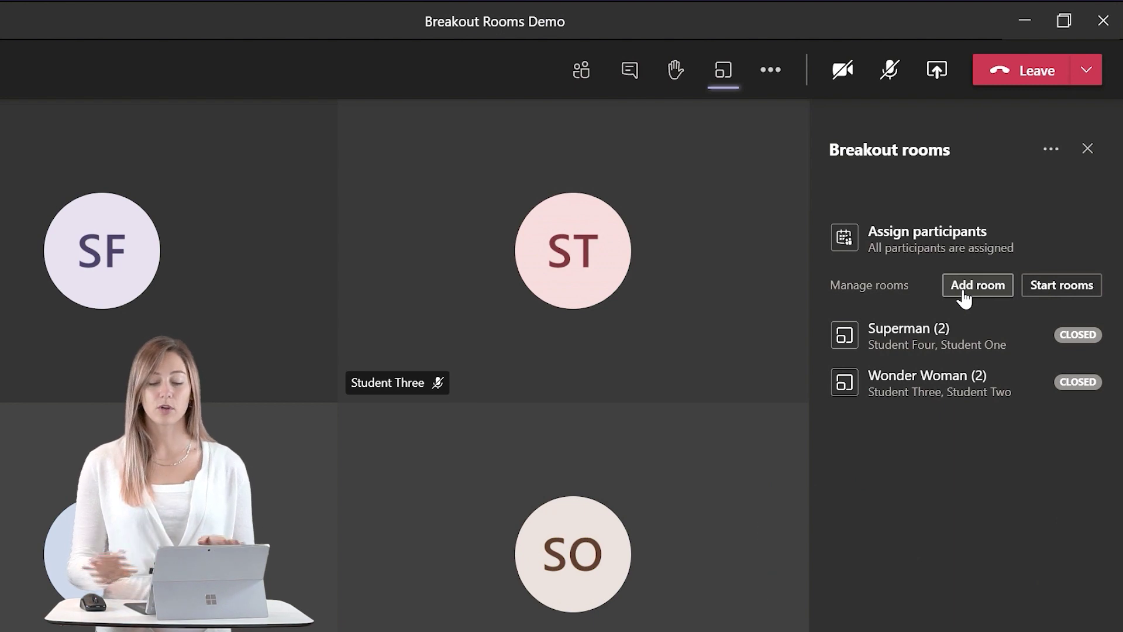
left_click(1076, 430)
left_click(1070, 400)
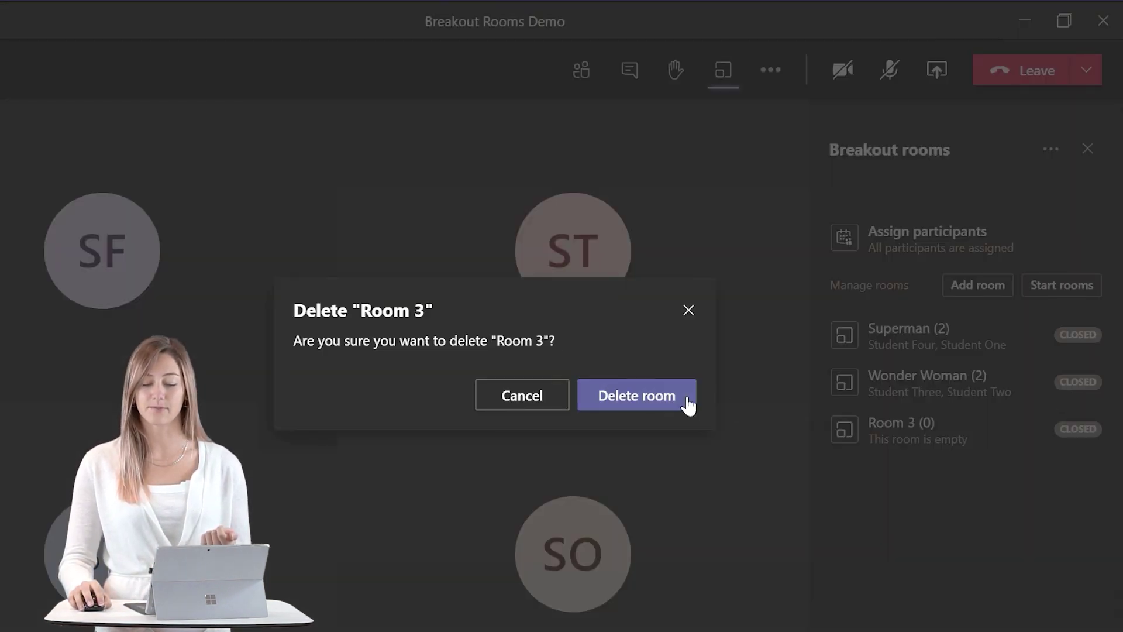
left_click(690, 398)
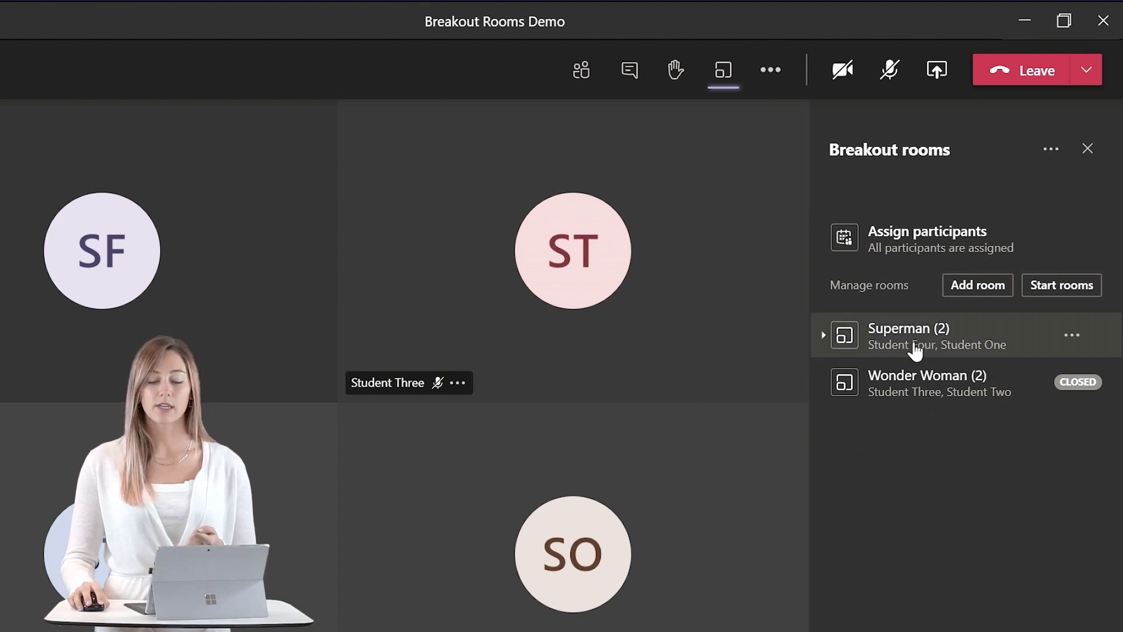
Open the Superman and Wonder Woman breakout rooms
left_click(1070, 336)
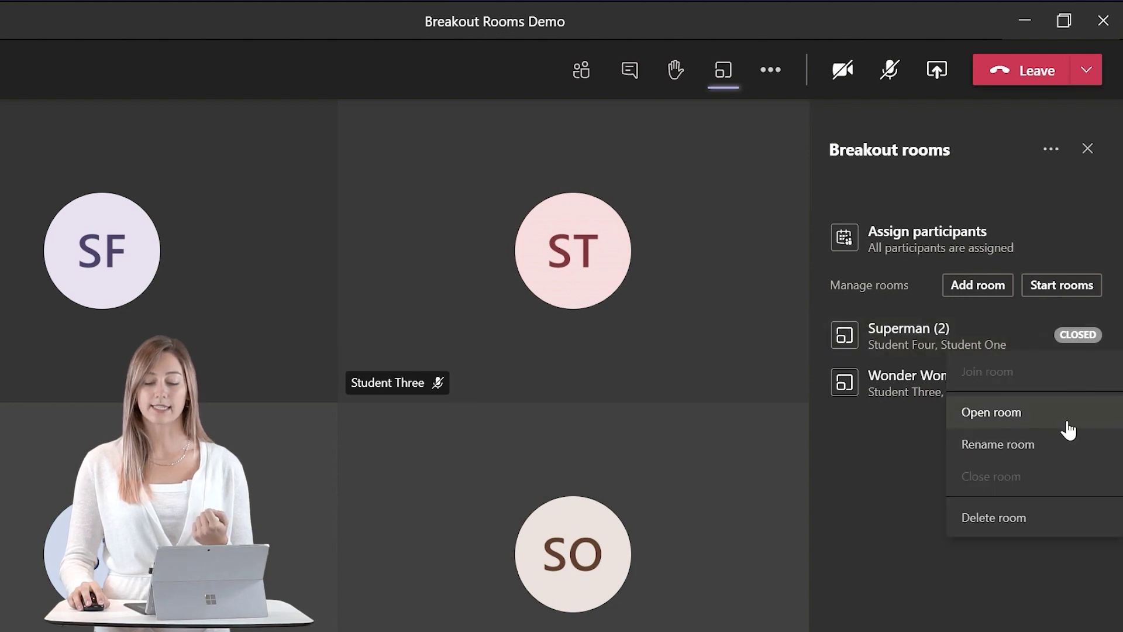
left_click(1082, 283)
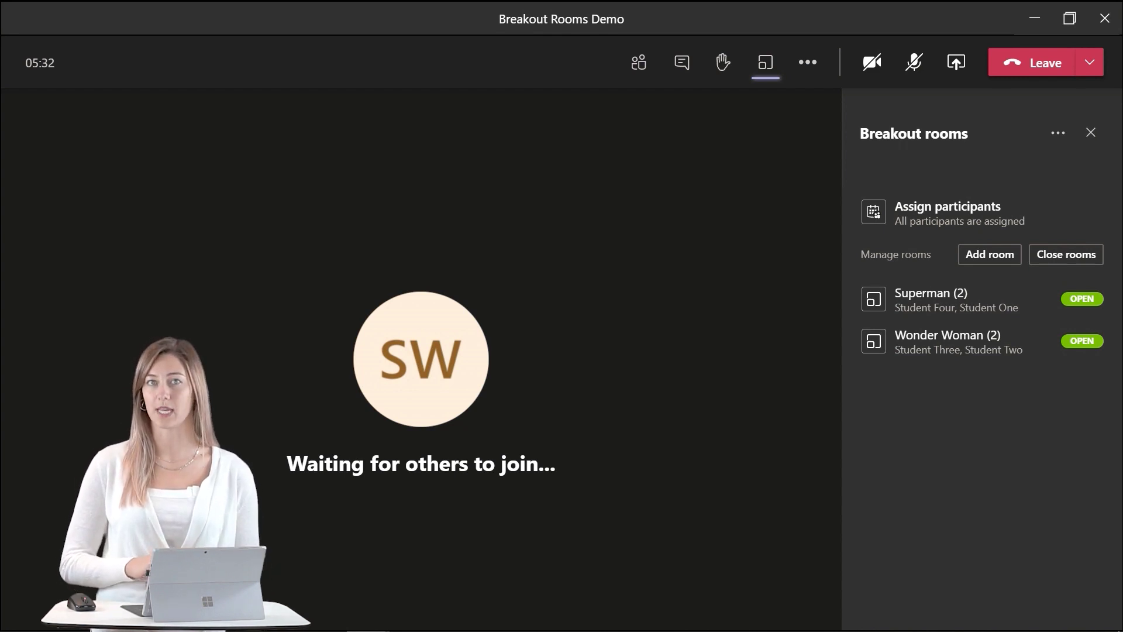
Review the participants of Superman and Wonder Woman, then join the Wonder Woman room
left_click(850, 302)
left_click(849, 425)
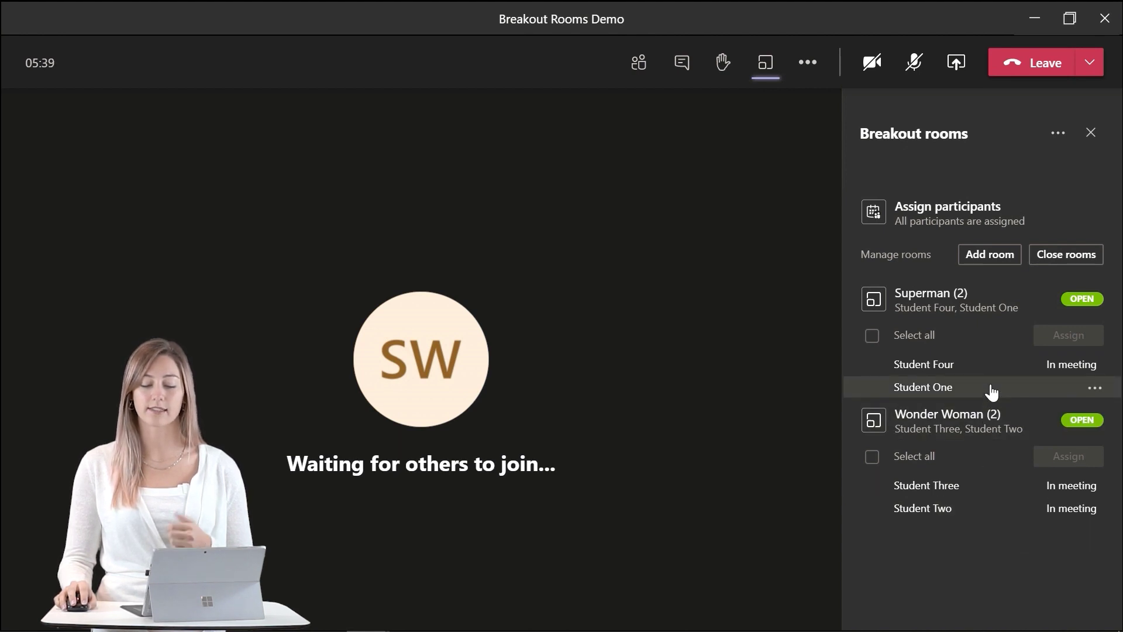
left_click(1094, 390)
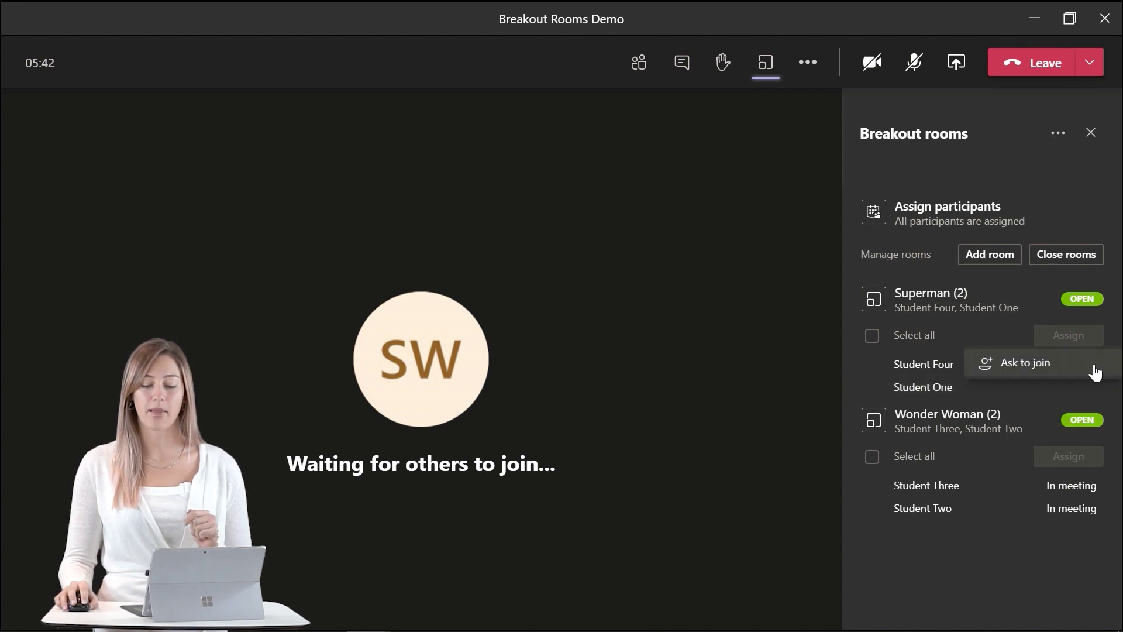
left_click(1078, 423)
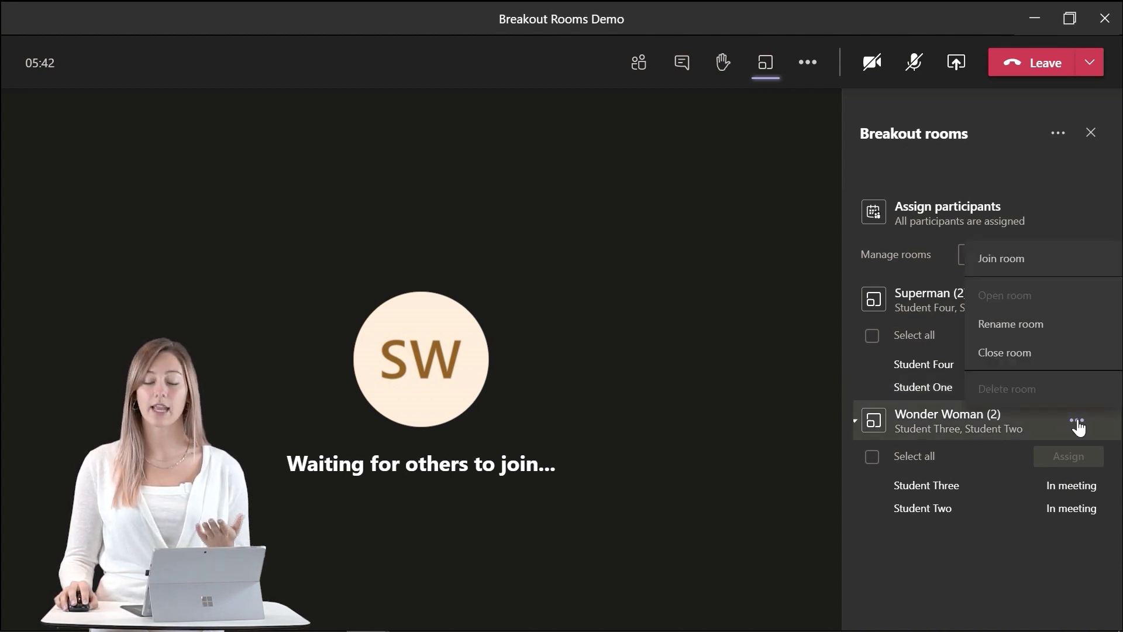
left_click(1049, 260)
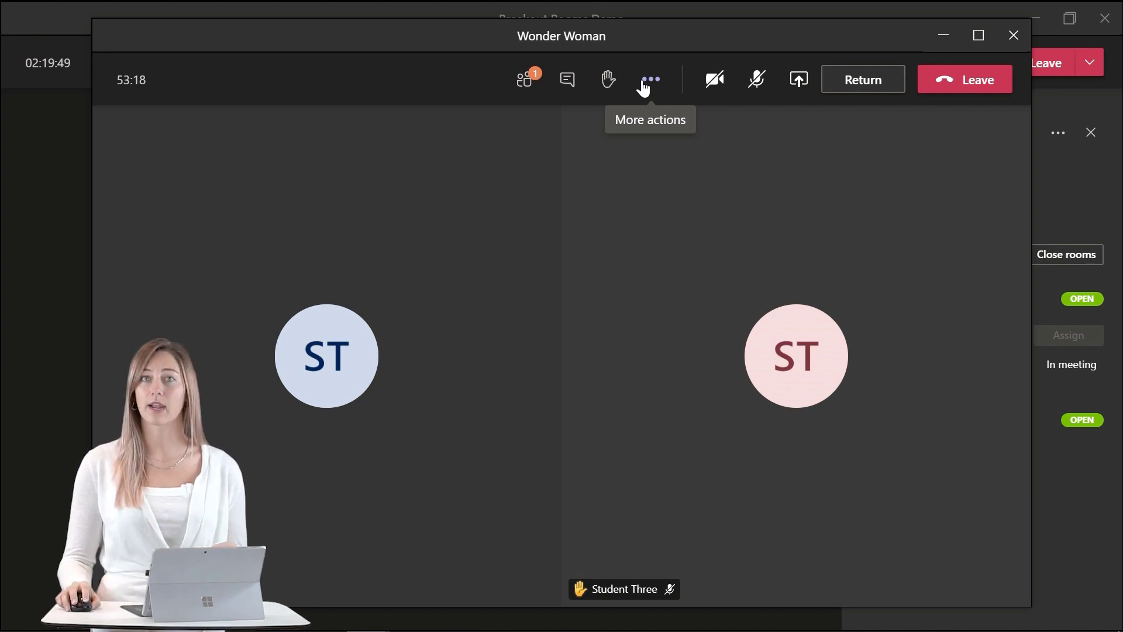
Open the meeting options for the Wonder Woman room call
left_click(644, 82)
left_click(676, 130)
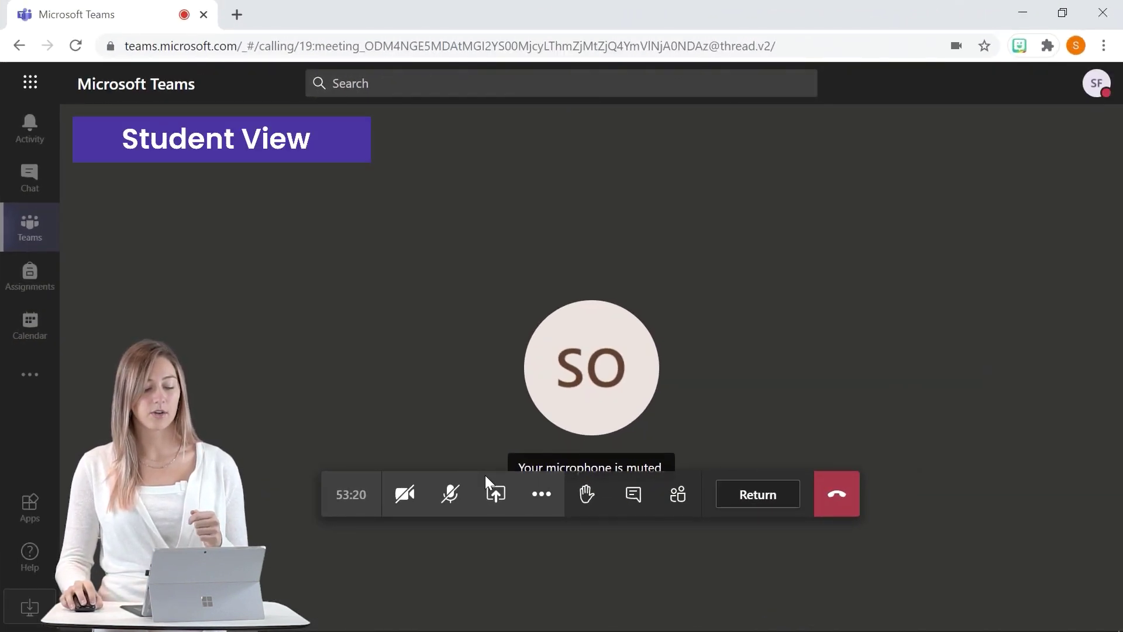
As the student, post 'Hi' in the room chat and share a Microsoft Whiteboard
left_click(639, 511)
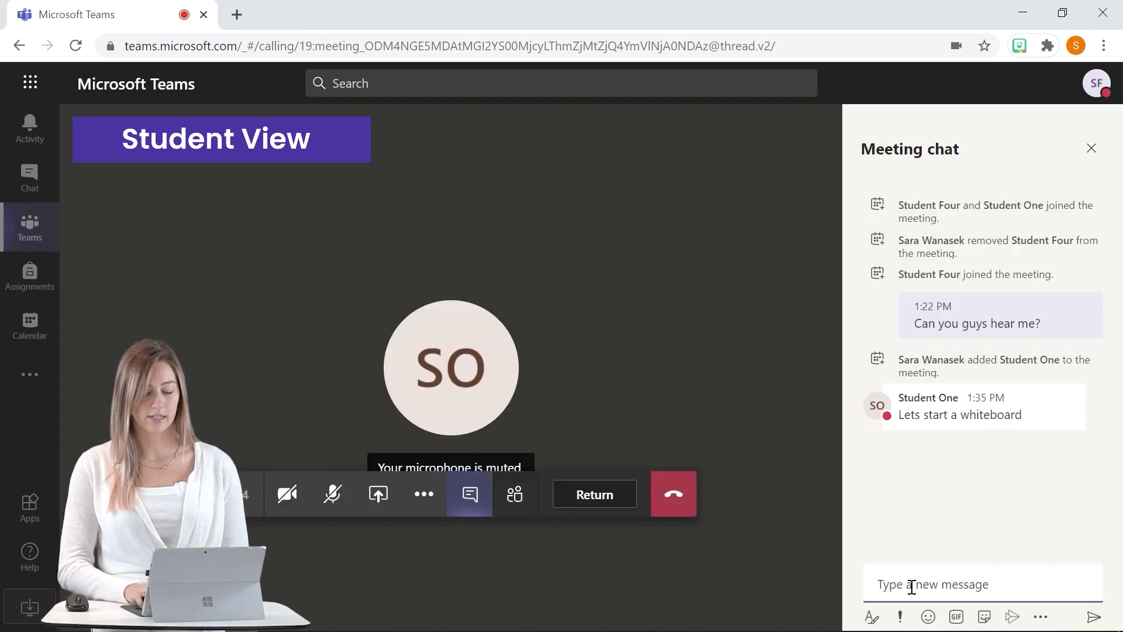
type("Hi")
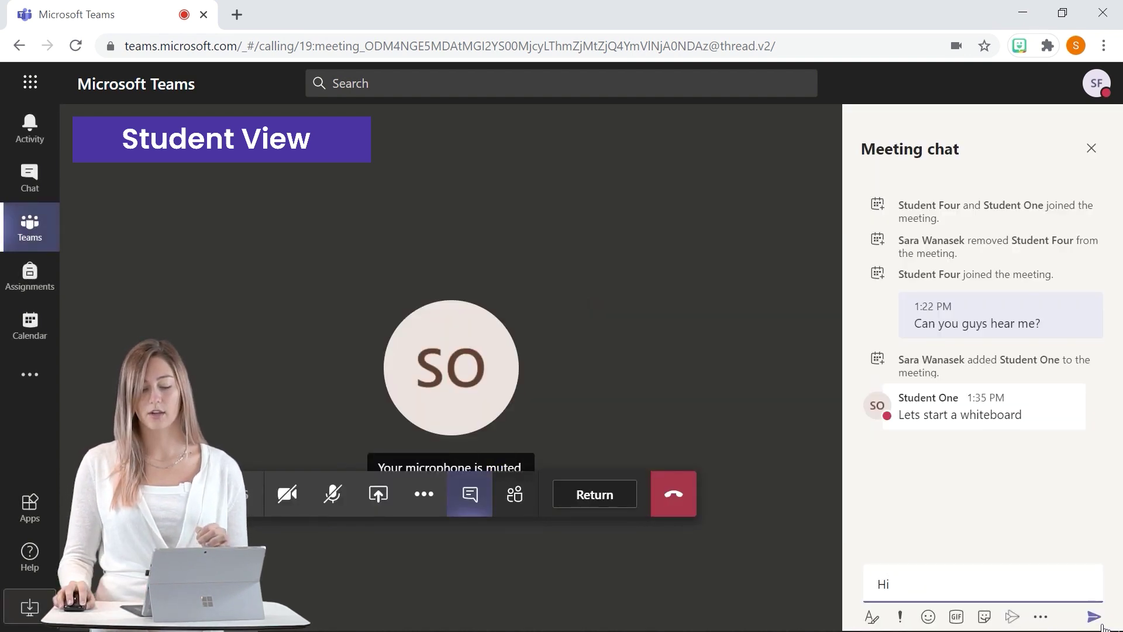
left_click(1093, 617)
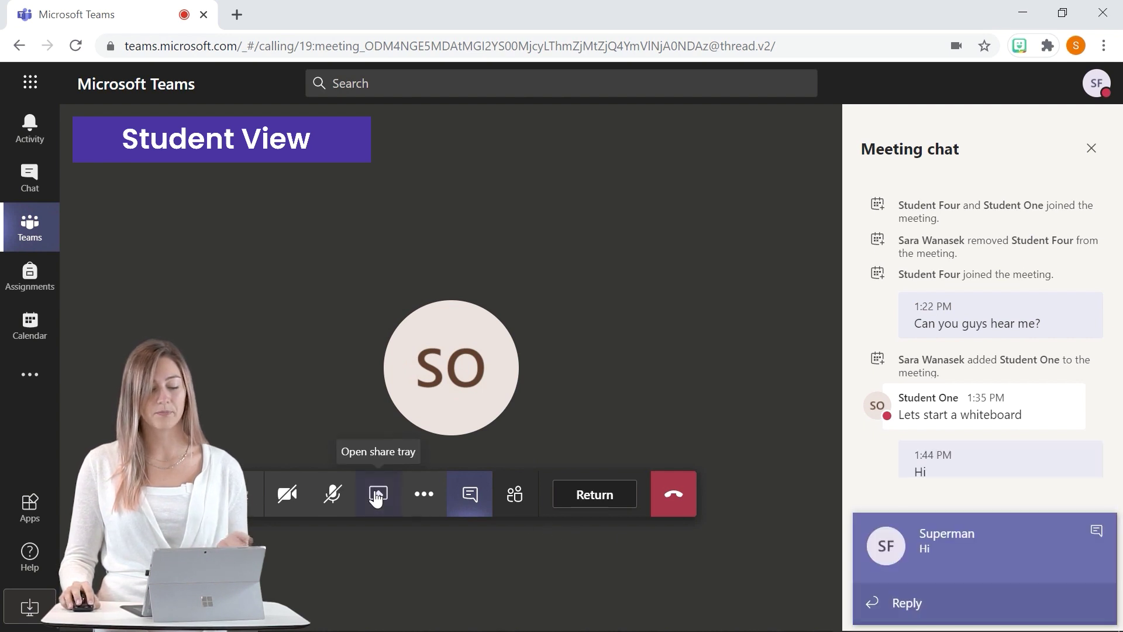
left_click(377, 497)
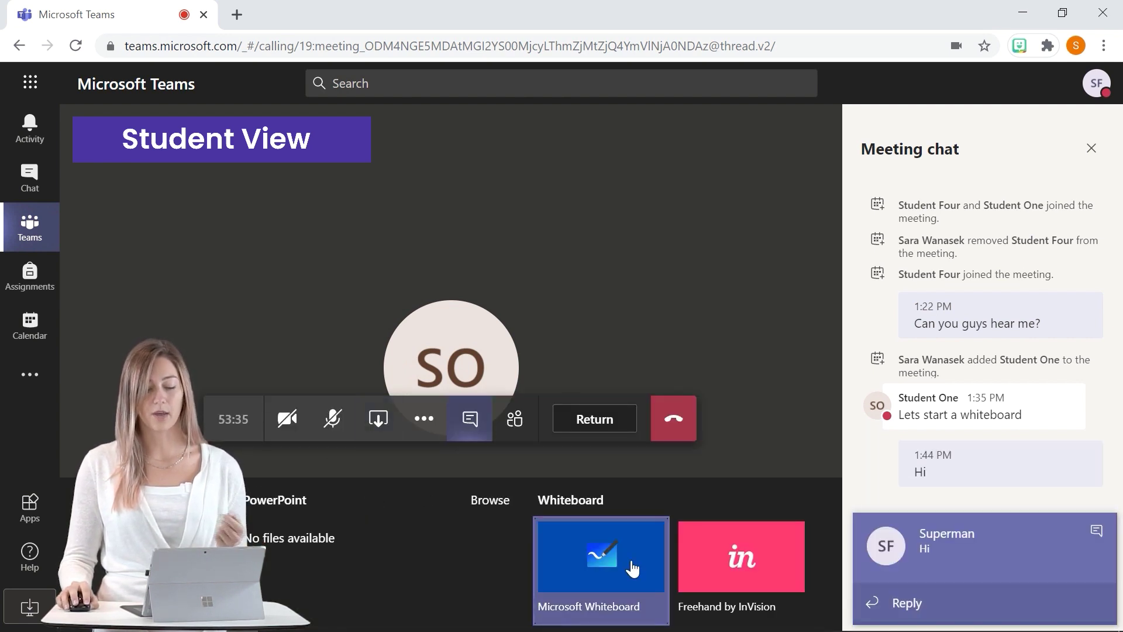
left_click(633, 568)
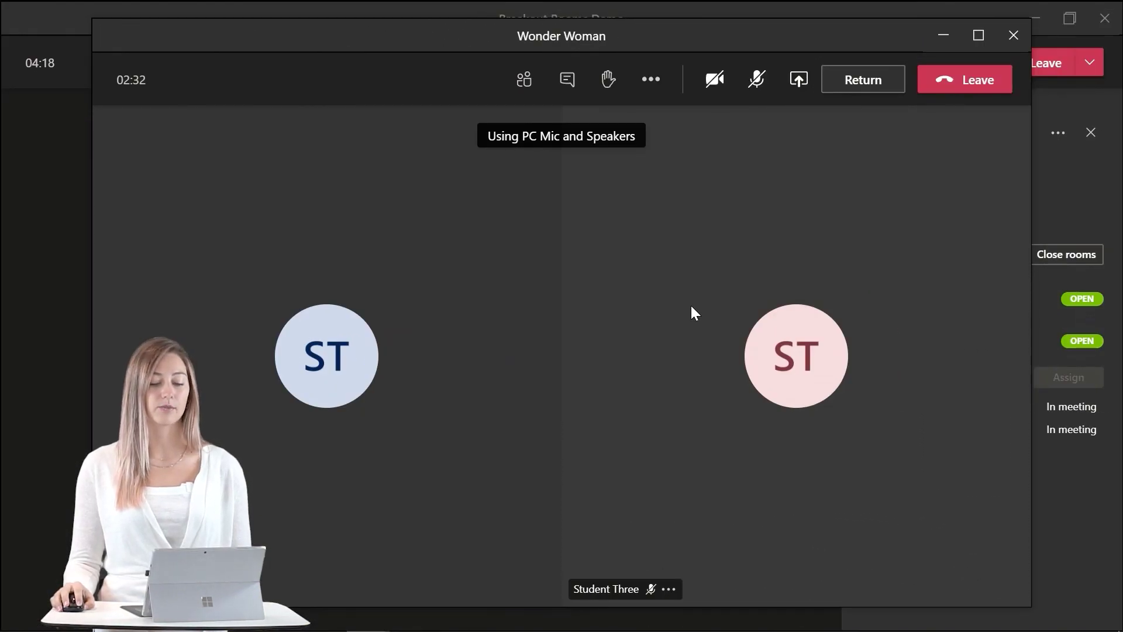
Leave the Wonder Woman room call and return to the main meeting
left_click(828, 82)
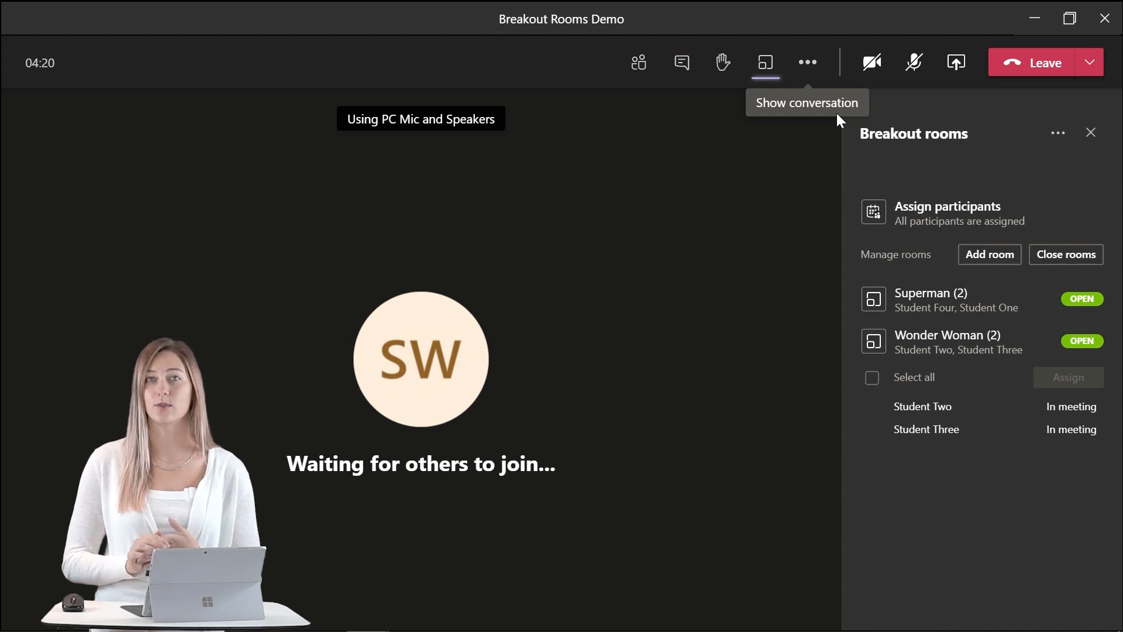
Send all breakout rooms the announcement 'You have 5 mins Left'
left_click(1059, 144)
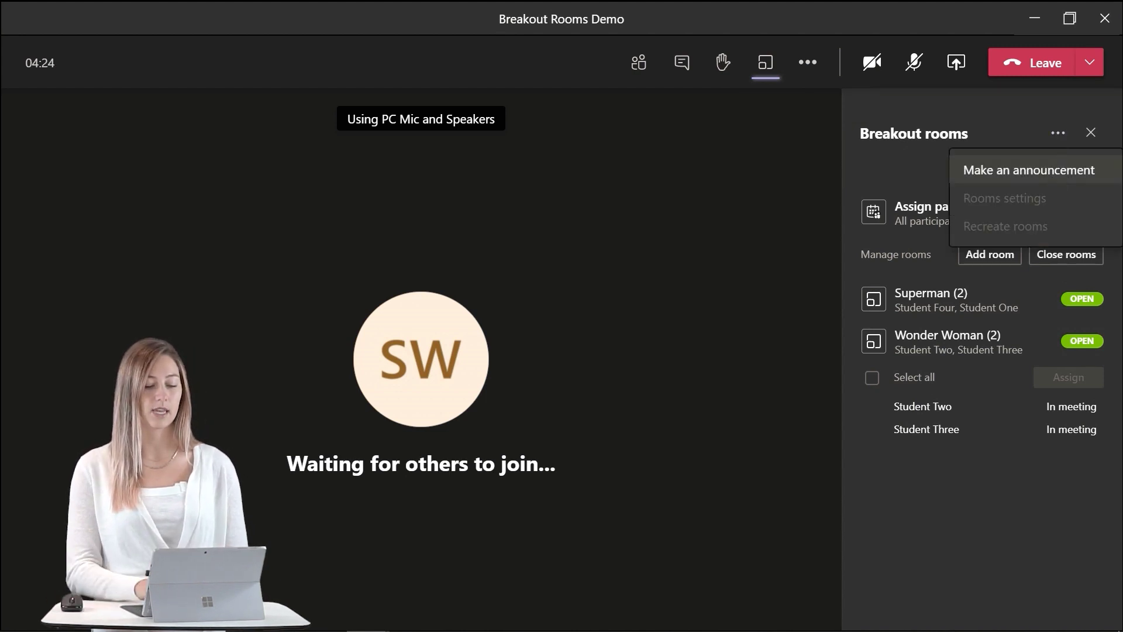
left_click(995, 167)
type("You have 5 mins Left")
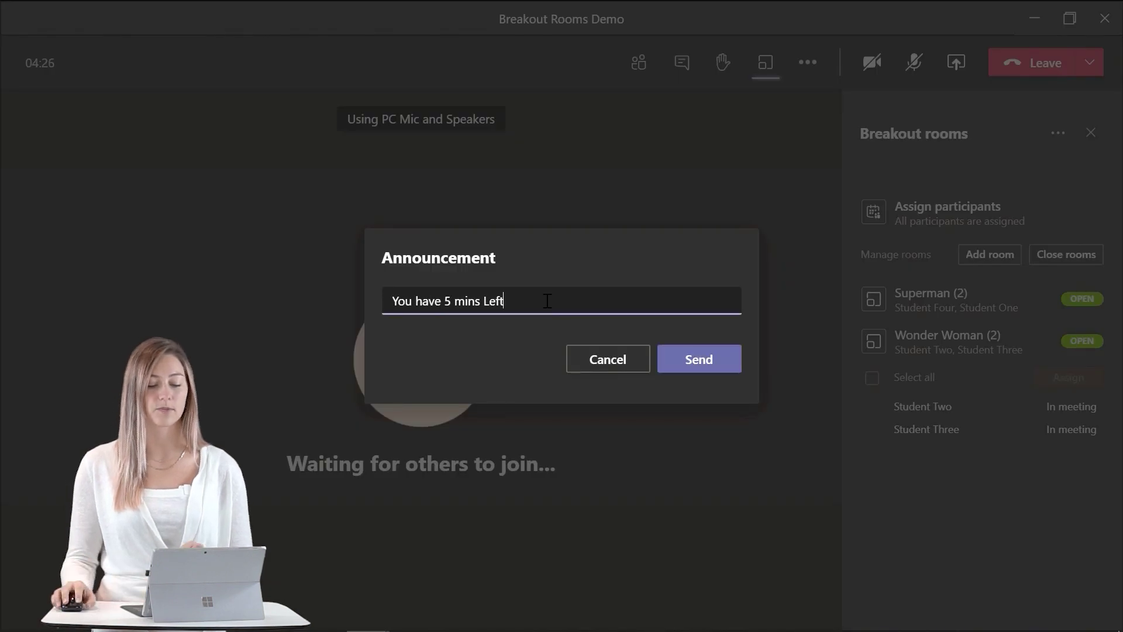
left_click(690, 370)
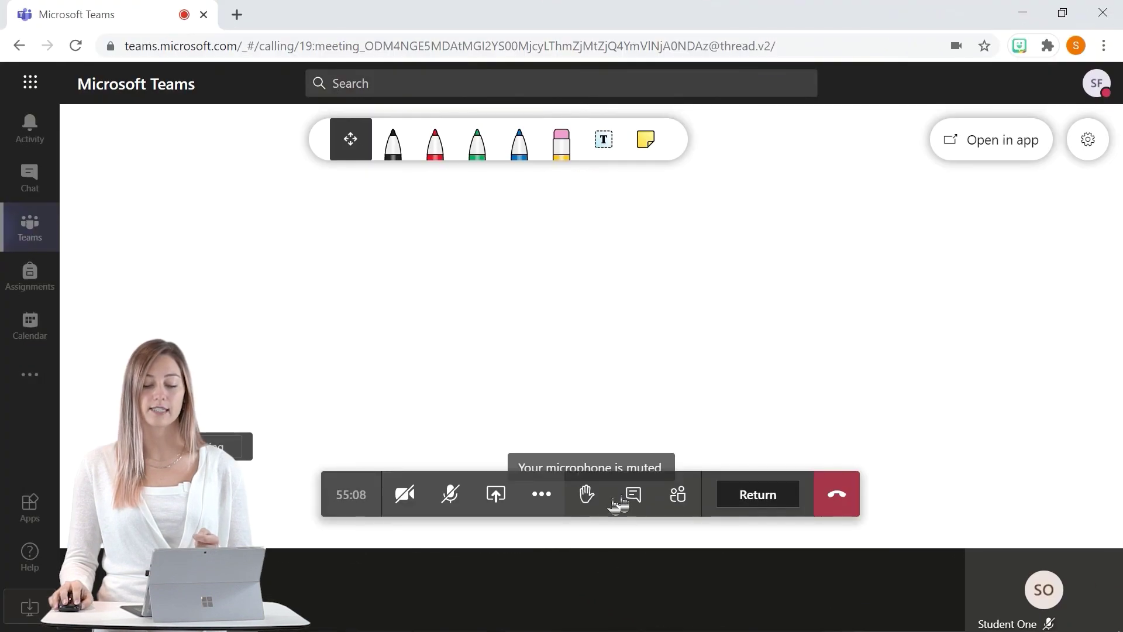
Show the meeting conversation beside the student's shared whiteboard
left_click(631, 496)
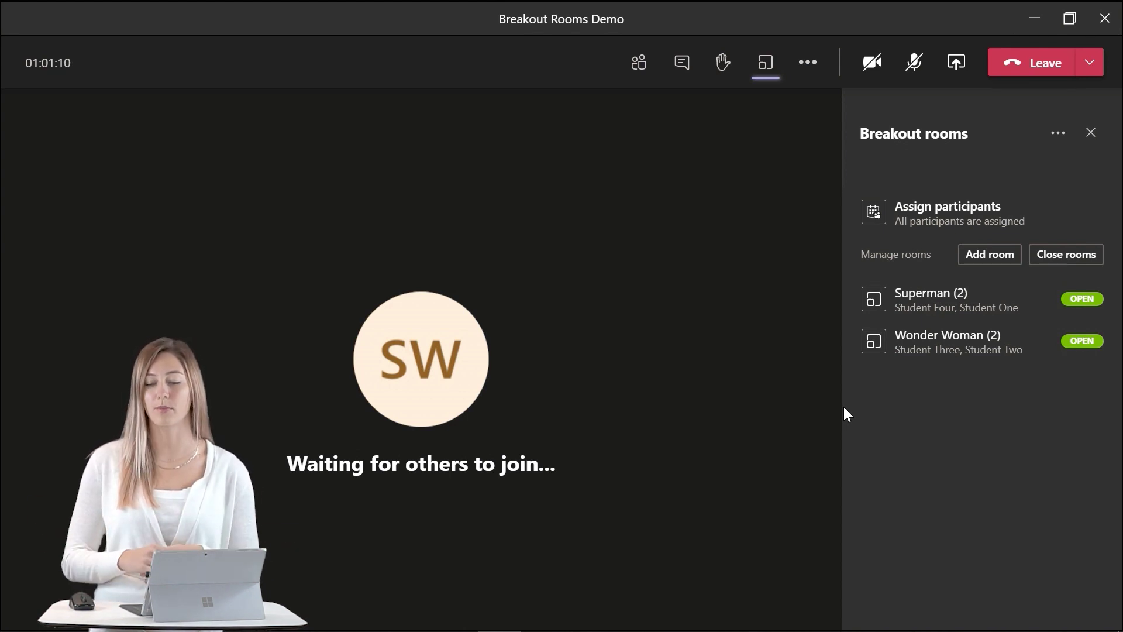
Close the Superman and Wonder Woman rooms, then end the meeting for everyone
left_click(1052, 268)
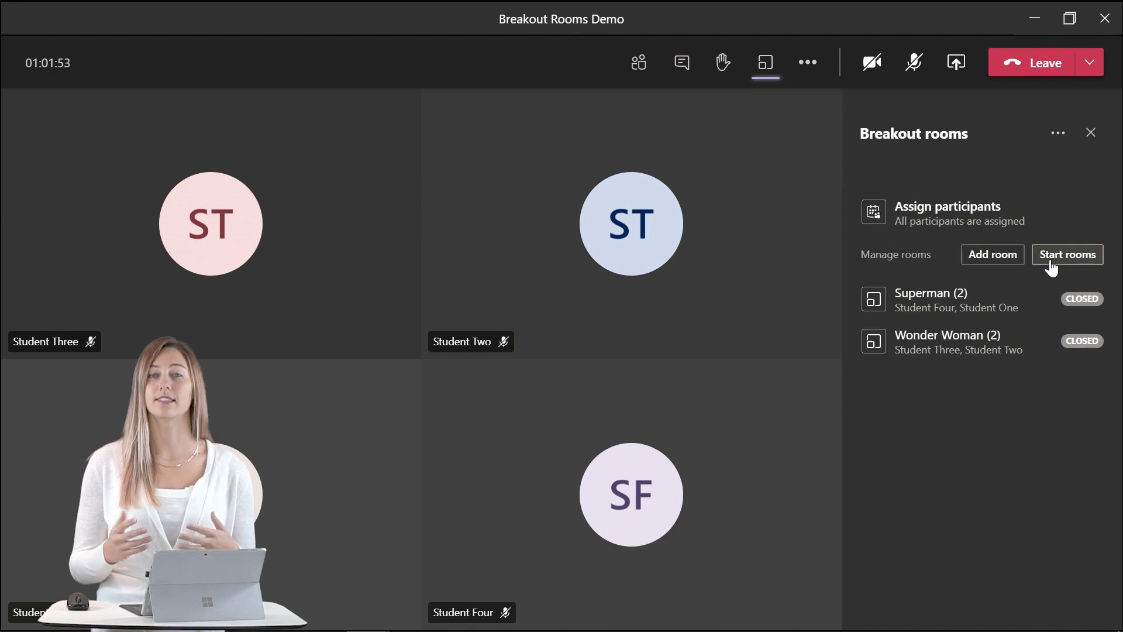
left_click(1089, 65)
left_click(1038, 123)
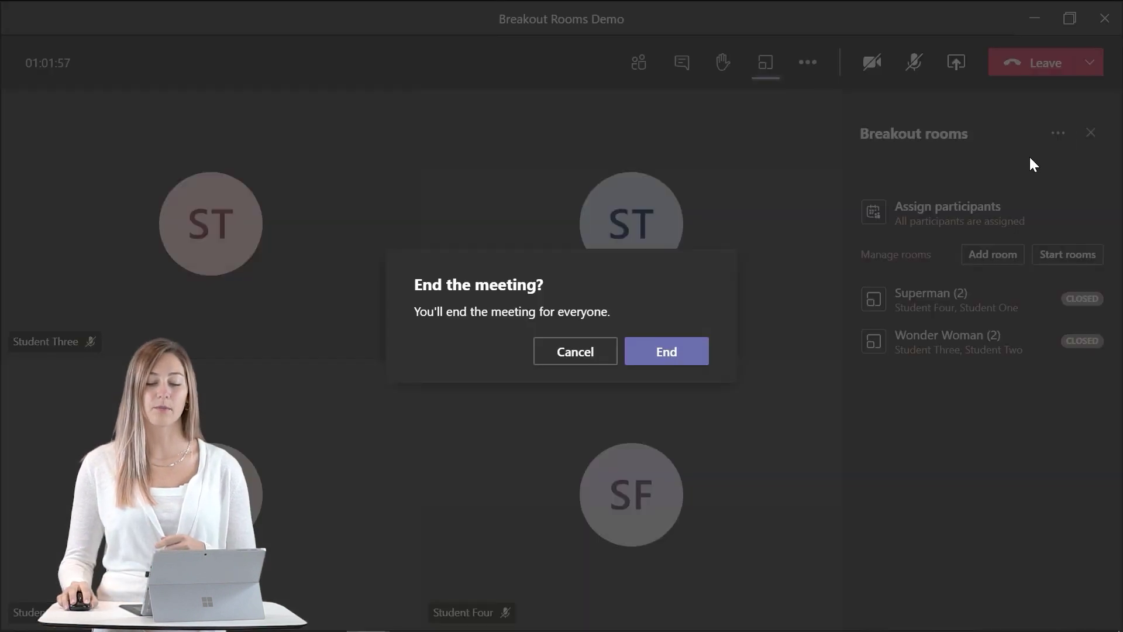
left_click(688, 350)
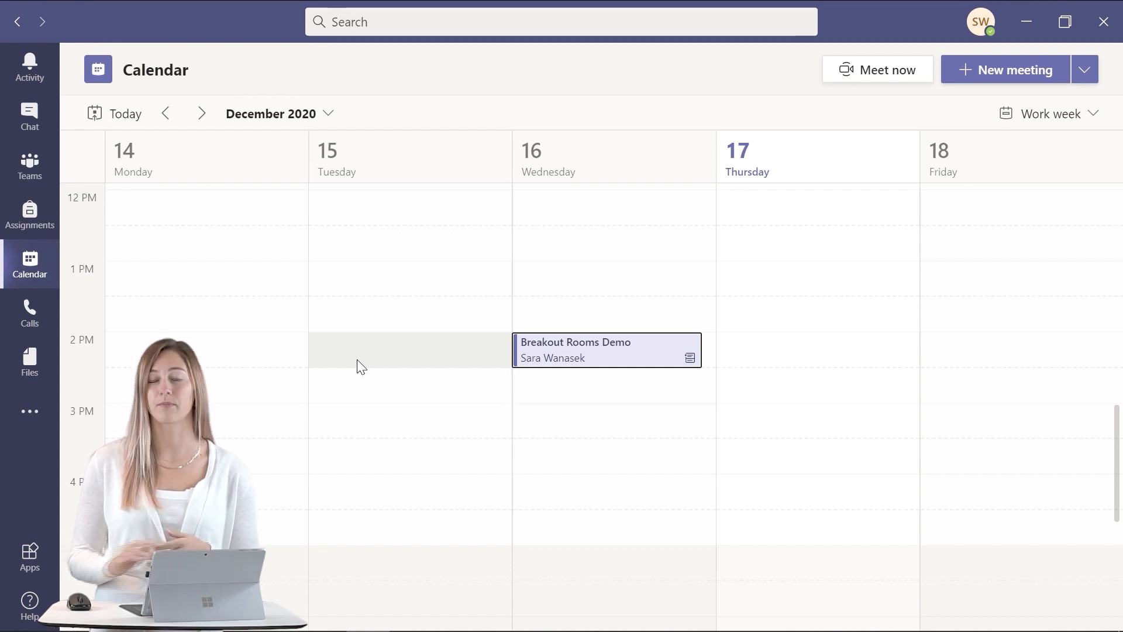
Open the Superman room chat and scroll back through its message history
left_click(36, 121)
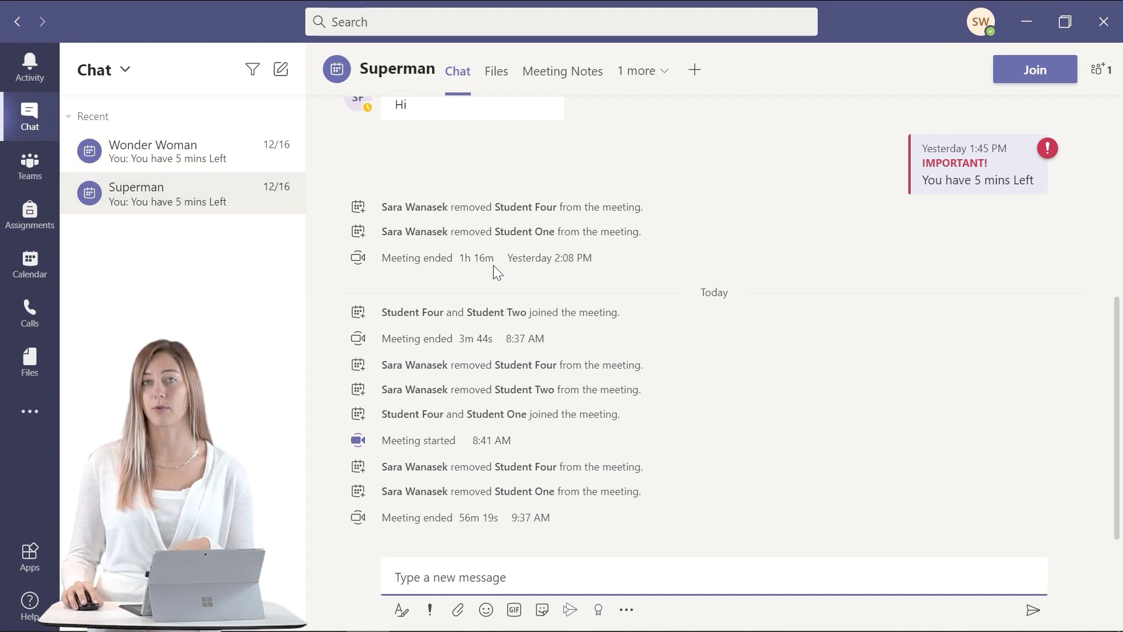
scroll(493, 265, "up", 5)
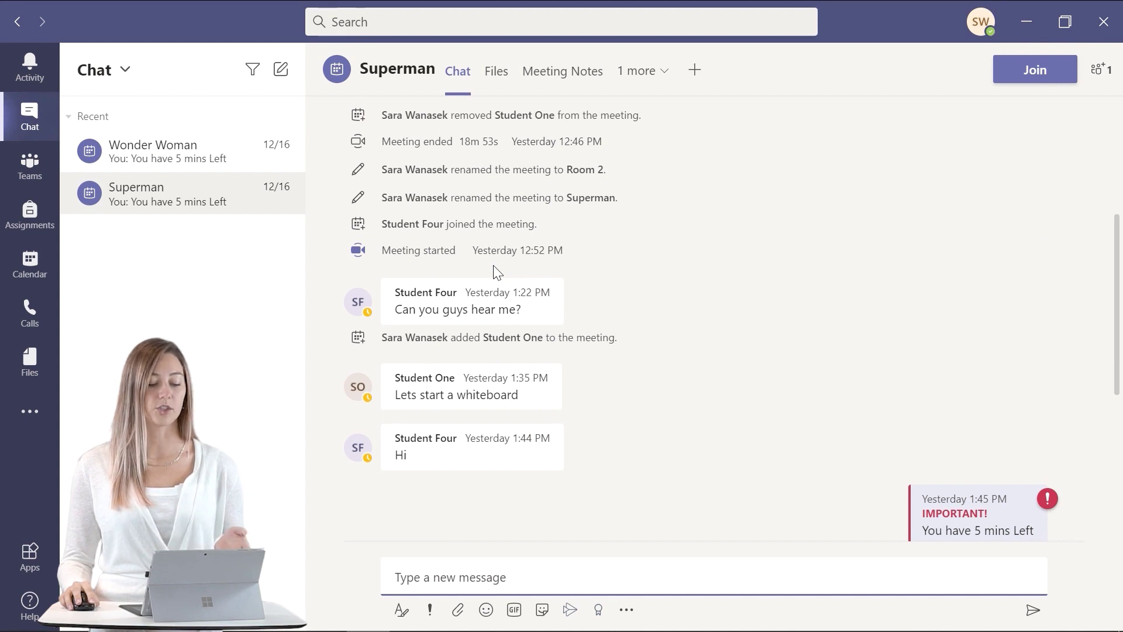
View the Superman chat's shared files, including Country Quiz.pptx, then open its Whiteboard
left_click(504, 90)
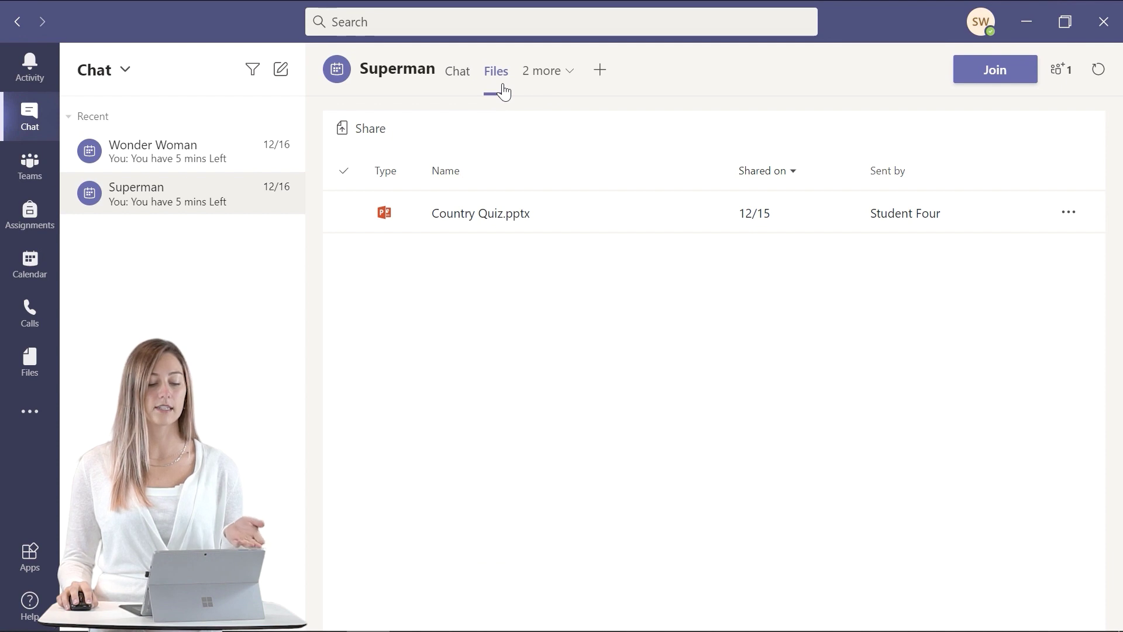
left_click(557, 82)
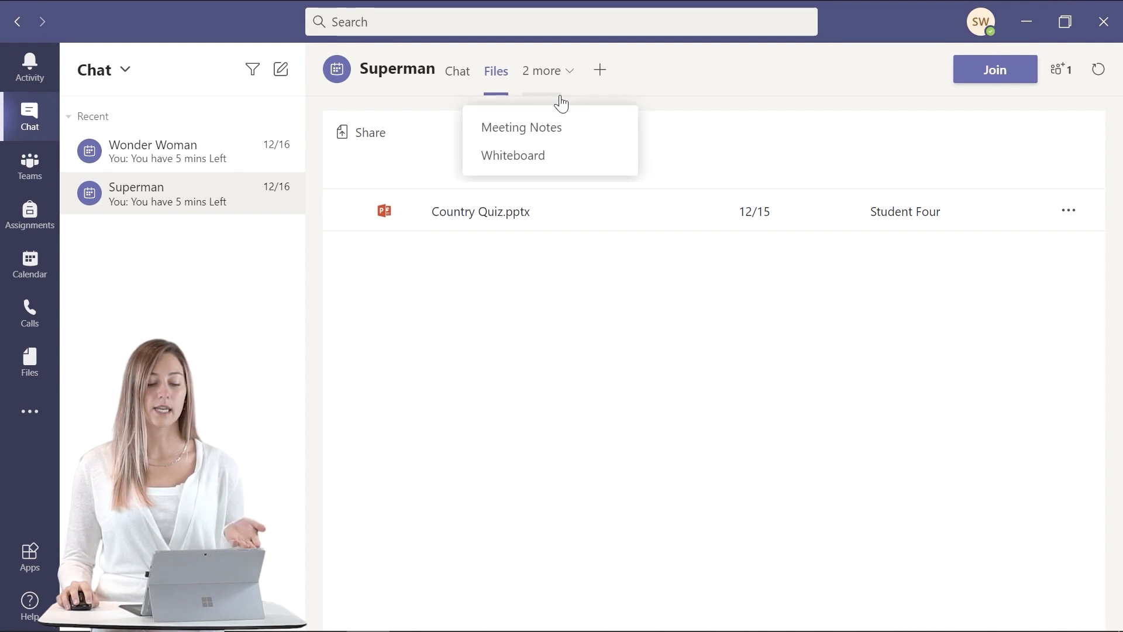
left_click(561, 158)
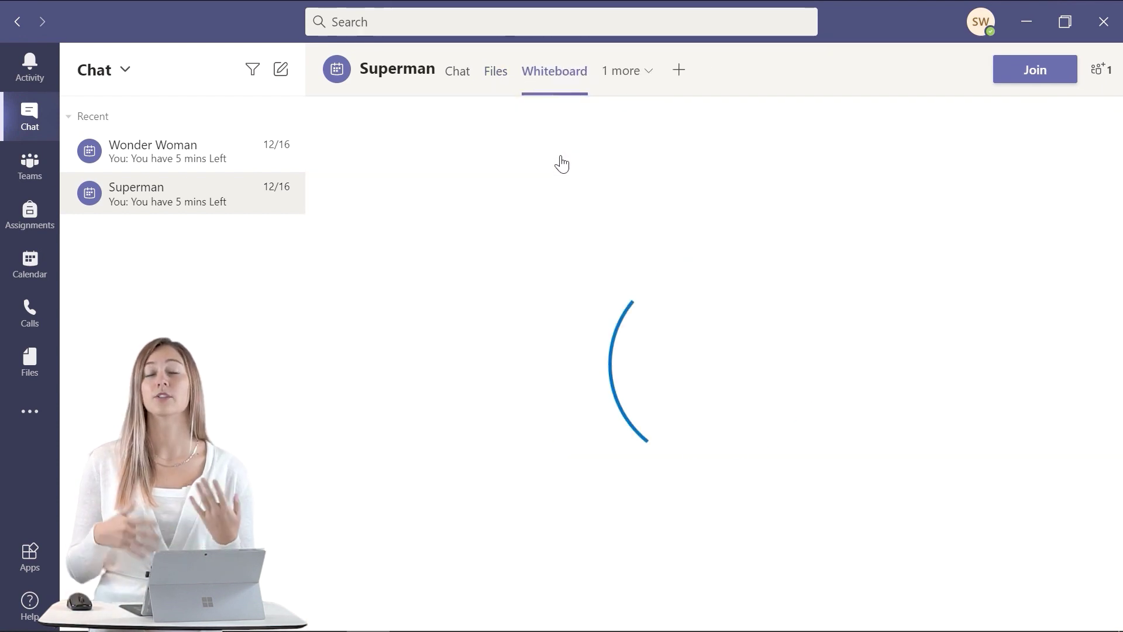